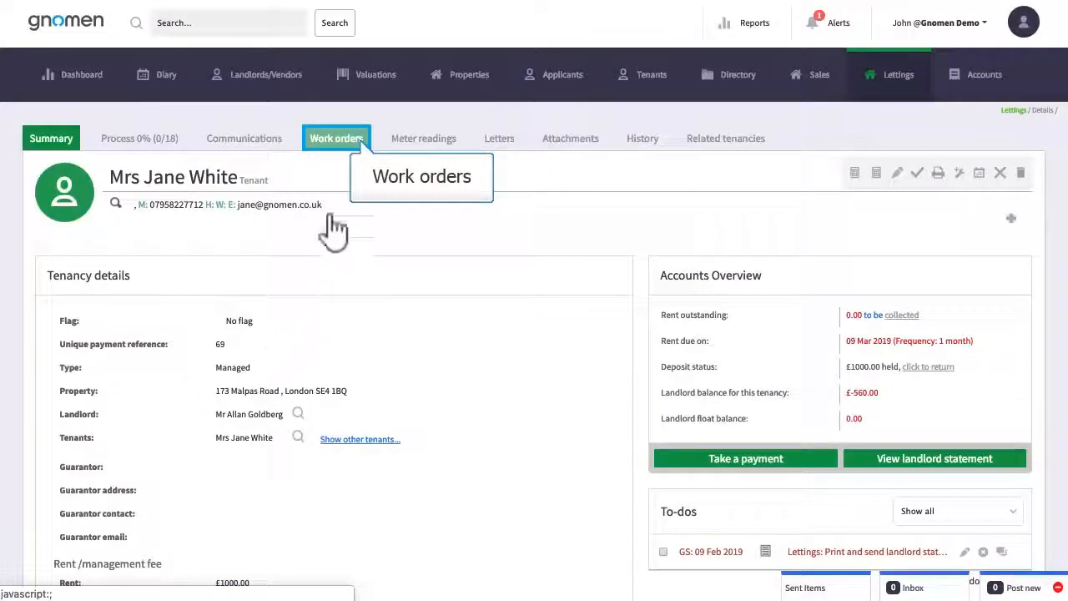
# Start a new work order for this tenancy, assign Bob The Builder Ltd as contractor, and enable the contractor's SMS alert
pyautogui.click(338, 141)
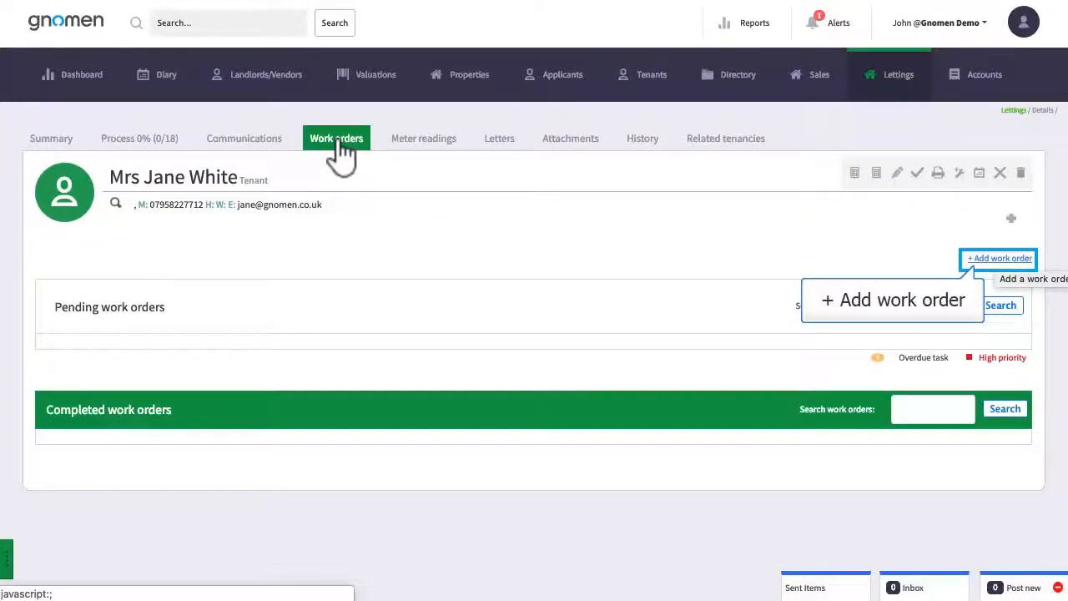
pyautogui.click(1000, 260)
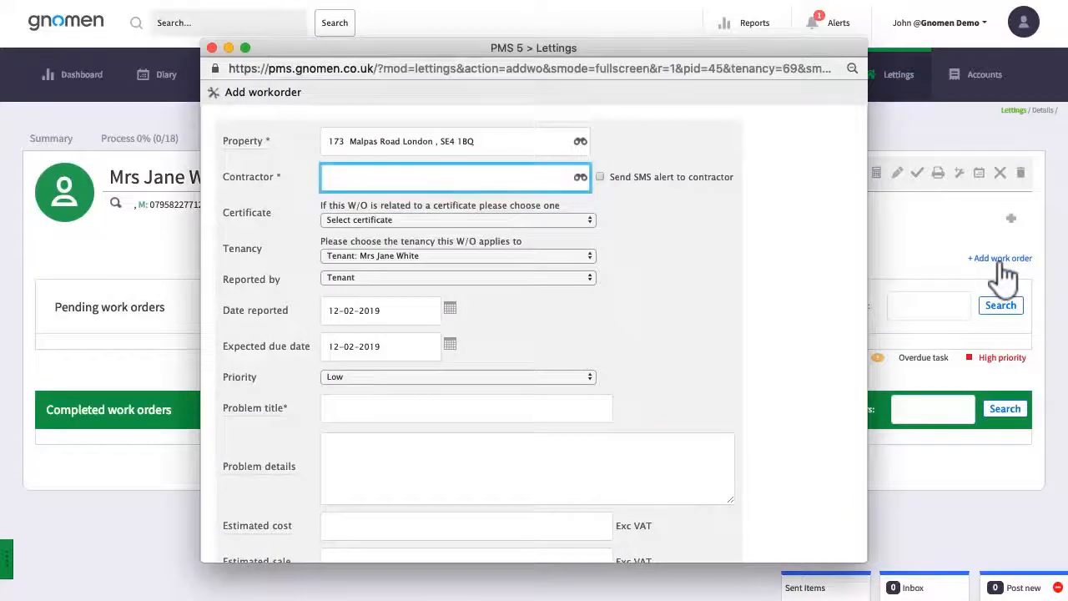
pyautogui.click(424, 182)
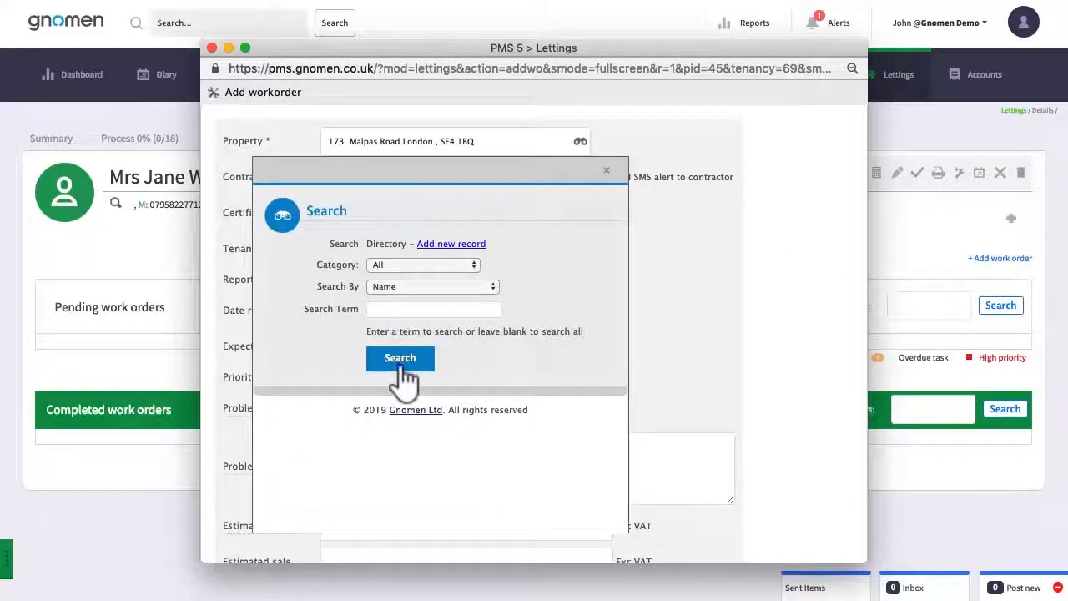
pyautogui.click(401, 359)
pyautogui.click(304, 451)
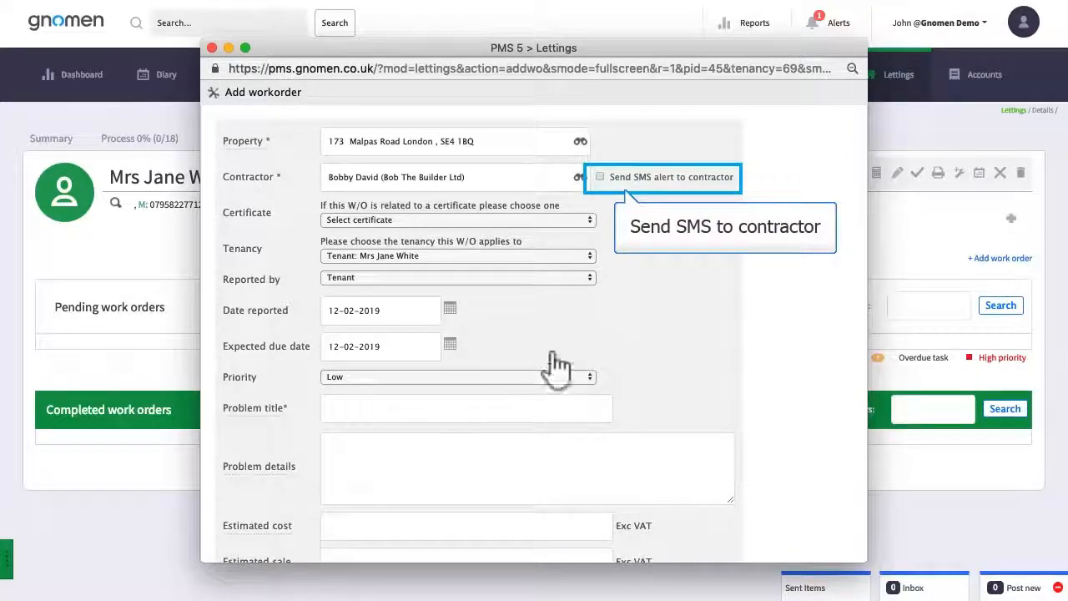
pyautogui.click(600, 177)
# Enter "Dripping tap" as the work order's problem title and "Washer gone..." as its problem details
pyautogui.click(460, 407)
pyautogui.write('Dripping tap')
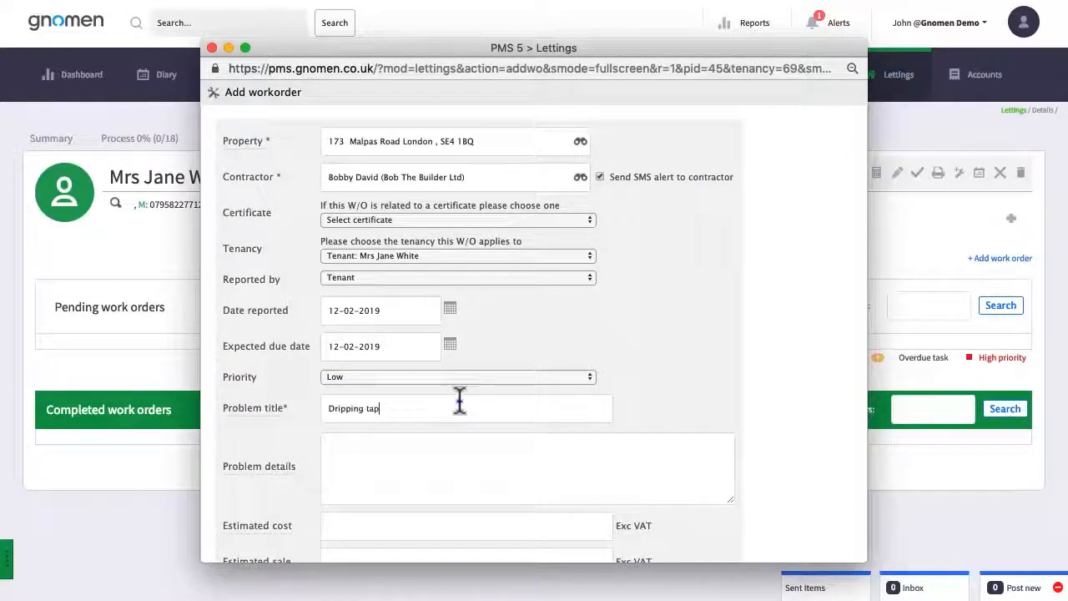
pyautogui.click(422, 459)
pyautogui.write('Washwer gone...')
# Use payment METHOD 1, where the contractor invoices us (our P&L Expense), and submit the work order
pyautogui.scroll(-5, 417, 466)
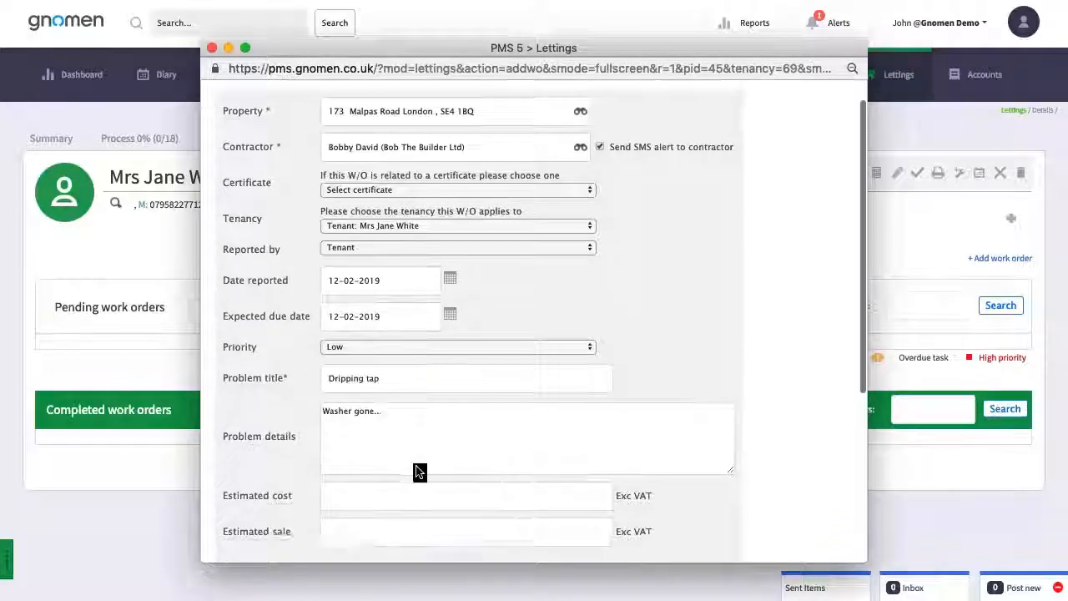
pyautogui.scroll(-1, 416, 466)
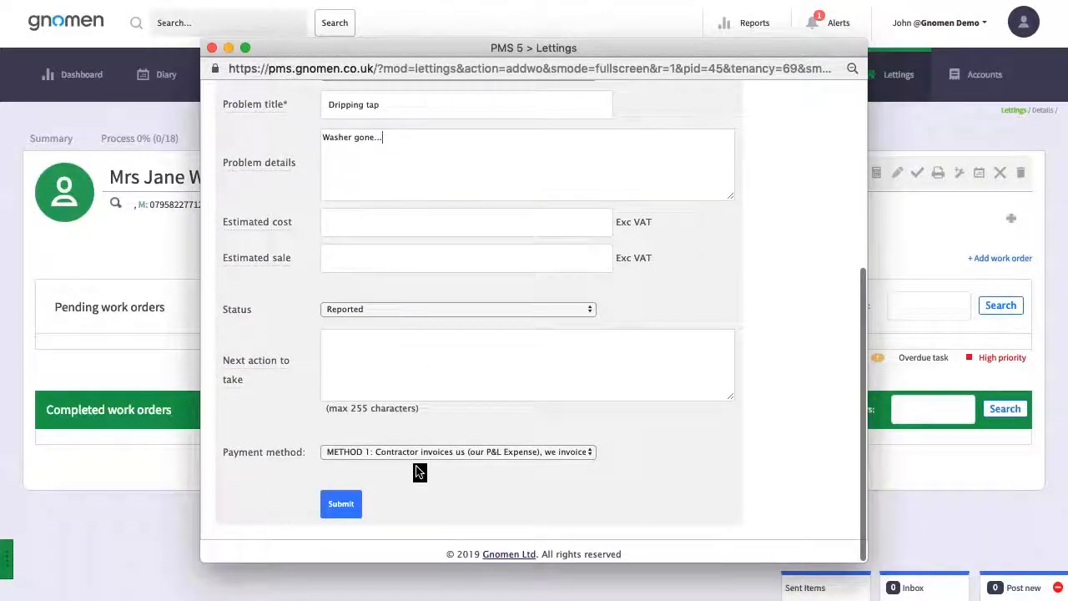
pyautogui.click(432, 457)
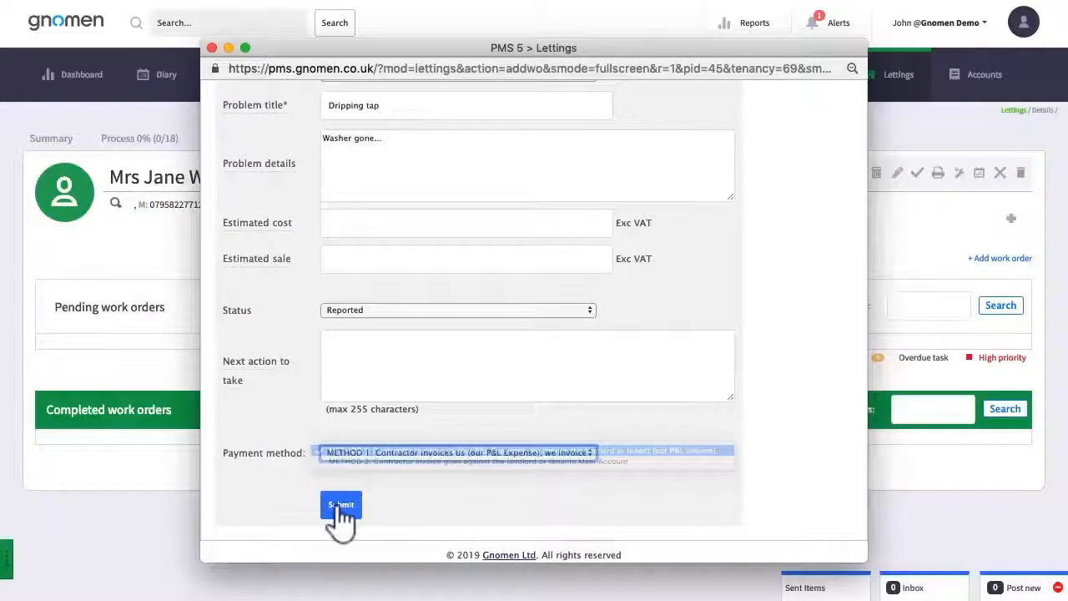
pyautogui.click(338, 504)
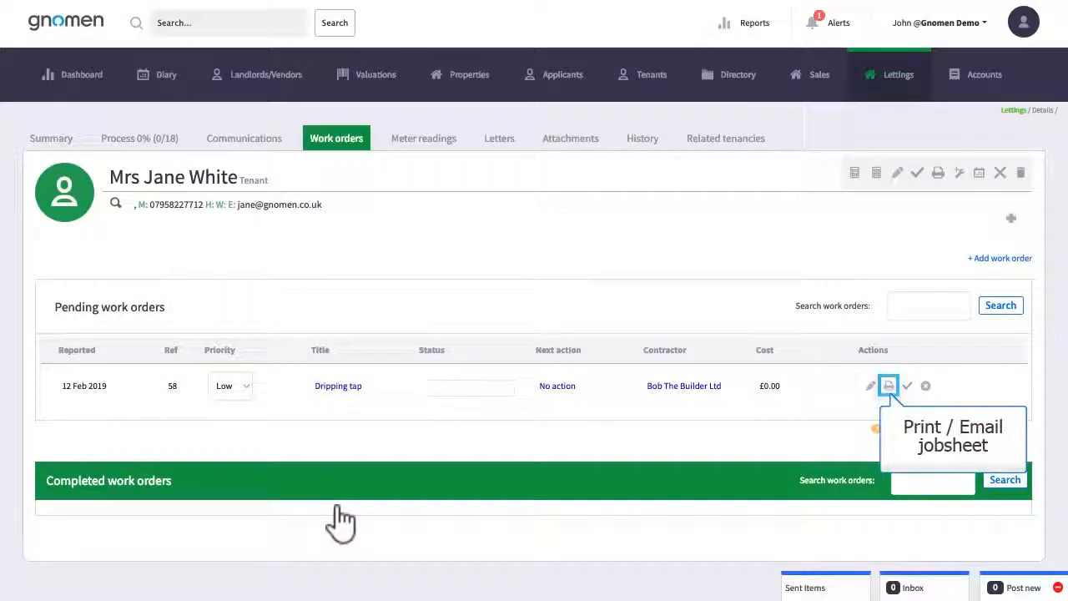
# Start a job sheet for the Dripping tap work order, searching the letter templates for "work" and choosing Work Order (email)
pyautogui.click(889, 386)
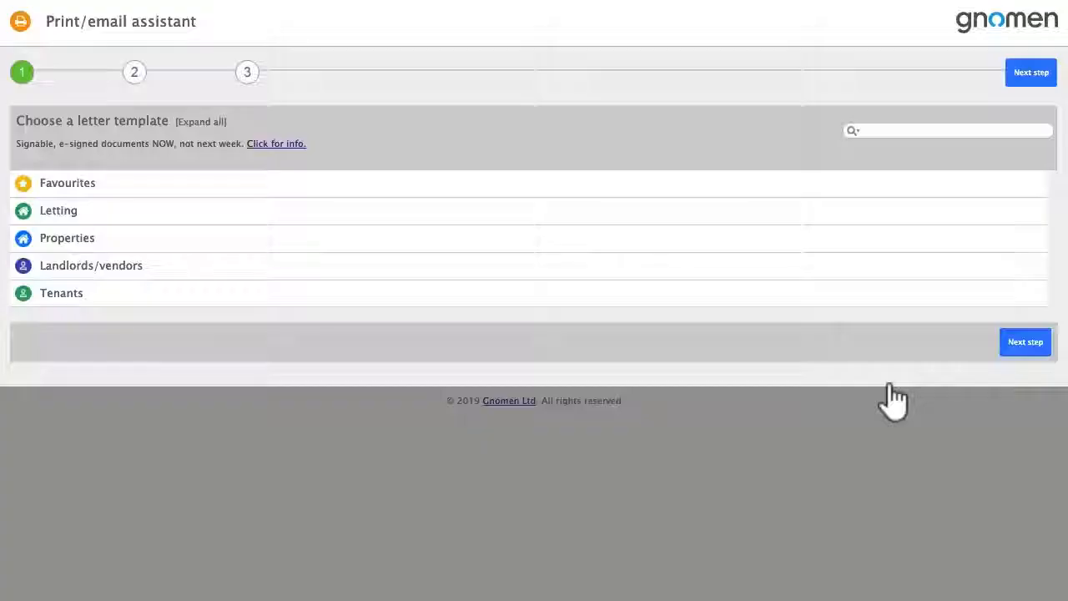
pyautogui.click(897, 130)
pyautogui.write('work')
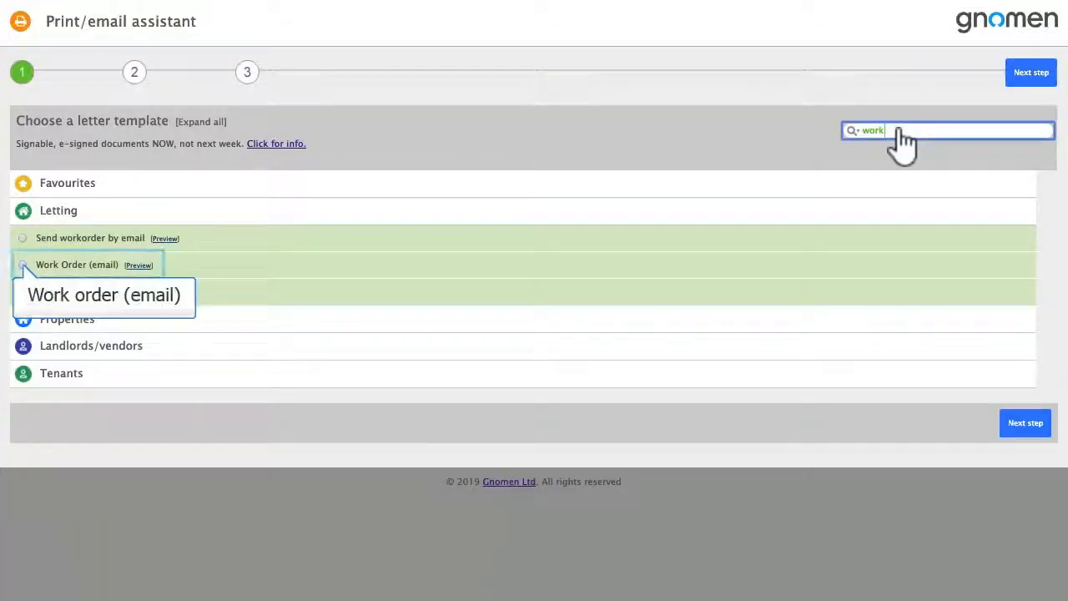
pyautogui.click(23, 264)
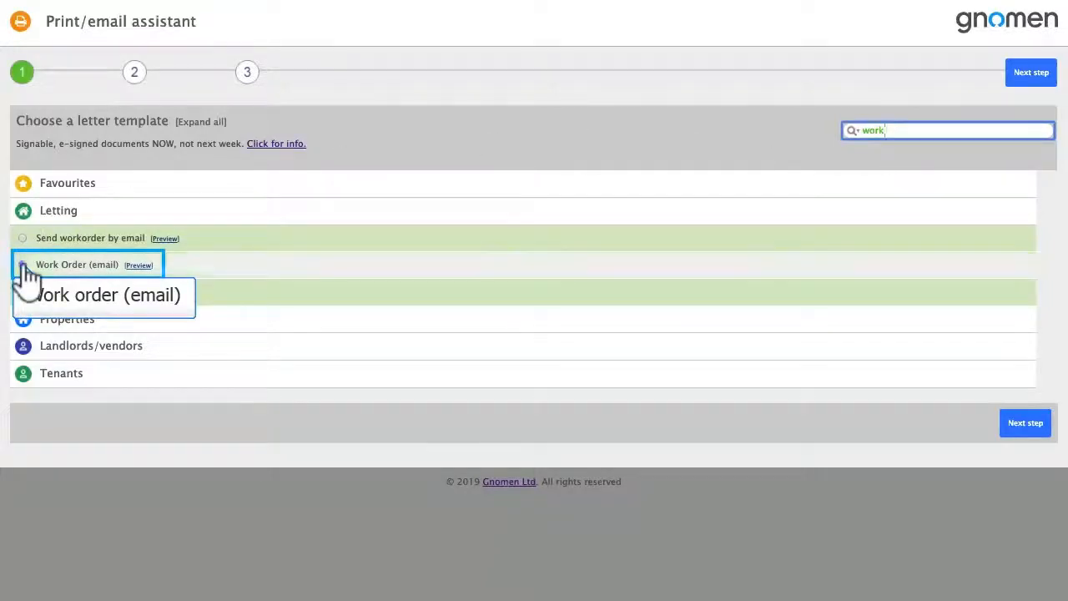
pyautogui.click(1026, 423)
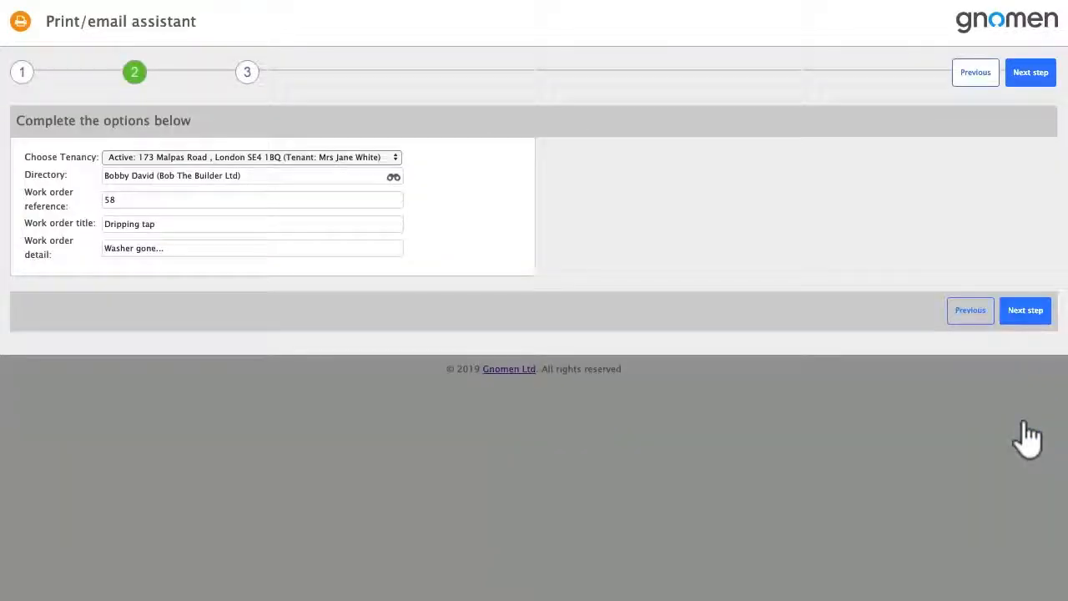
# Accept the prefilled work order details, generate the job sheet as an email, and review its message before closing the email window
pyautogui.click(1025, 312)
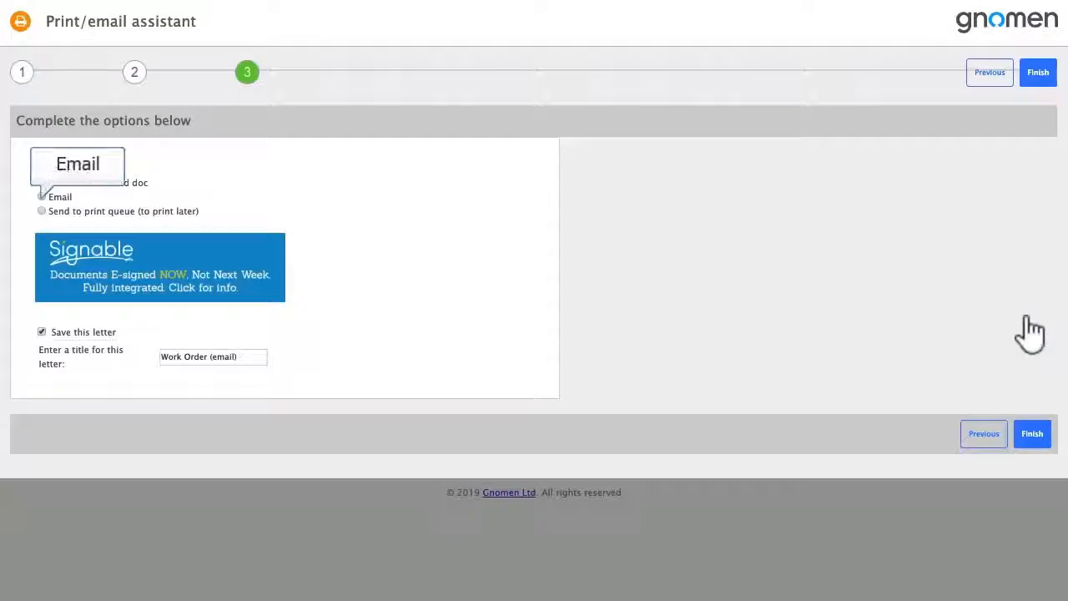
pyautogui.click(41, 197)
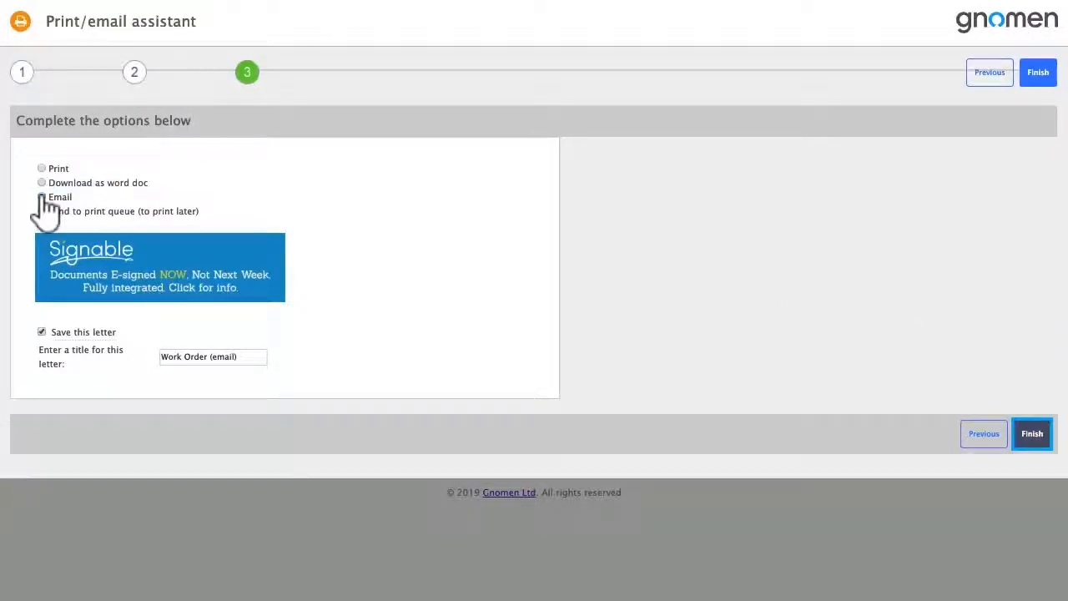
pyautogui.click(1030, 433)
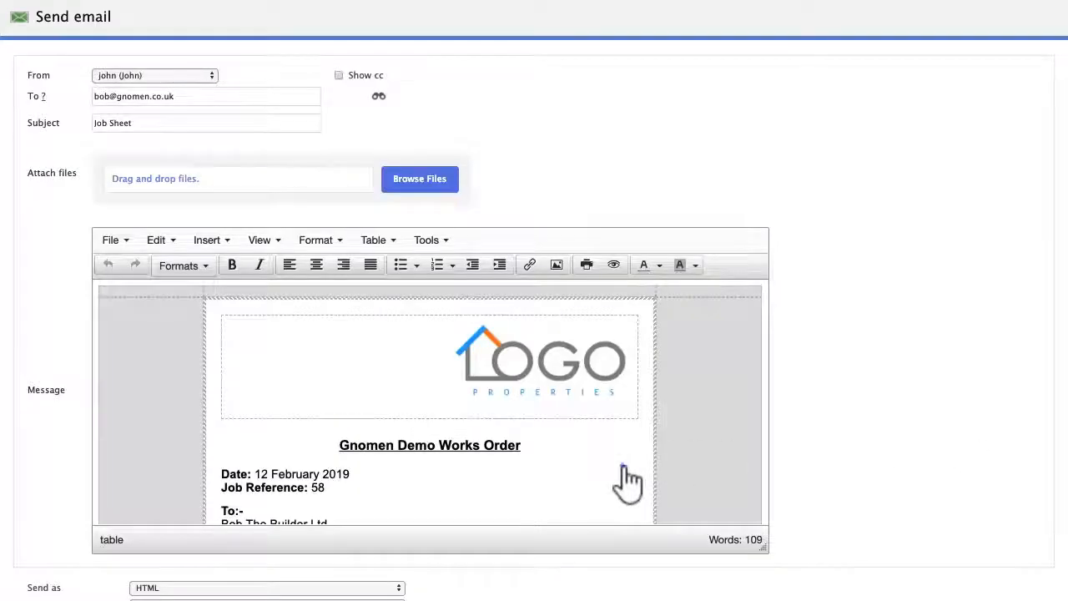
pyautogui.scroll(-8, 618, 470)
pyautogui.scroll(-3, 618, 470)
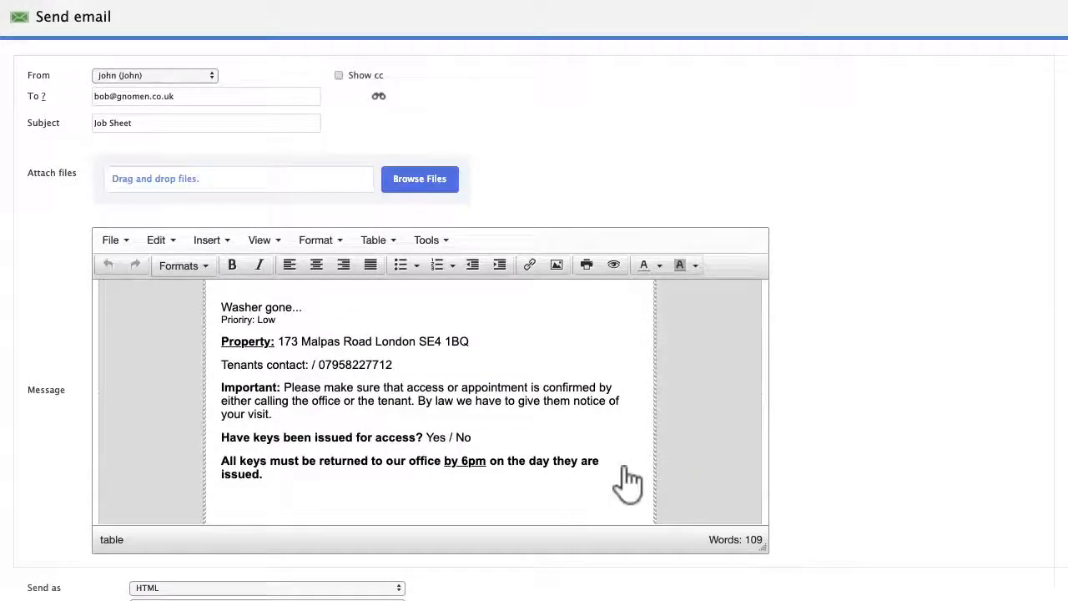
pyautogui.click(13, 15)
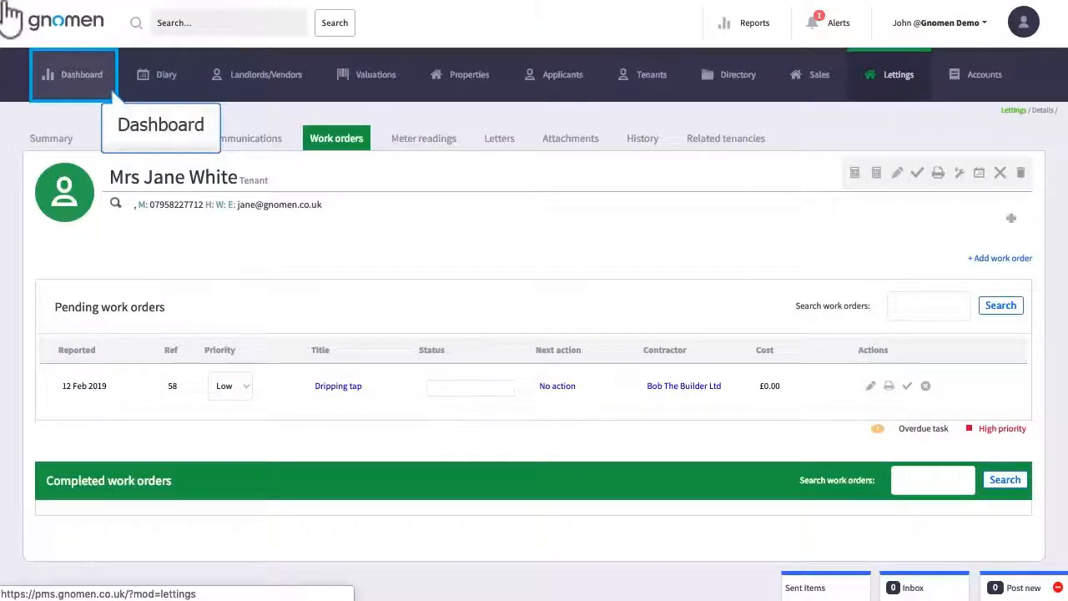
# Check the dashboard's work orders and, in the Lettings work orders list, set the Dripping tap order's status to Complete awaiting rent
pyautogui.click(75, 81)
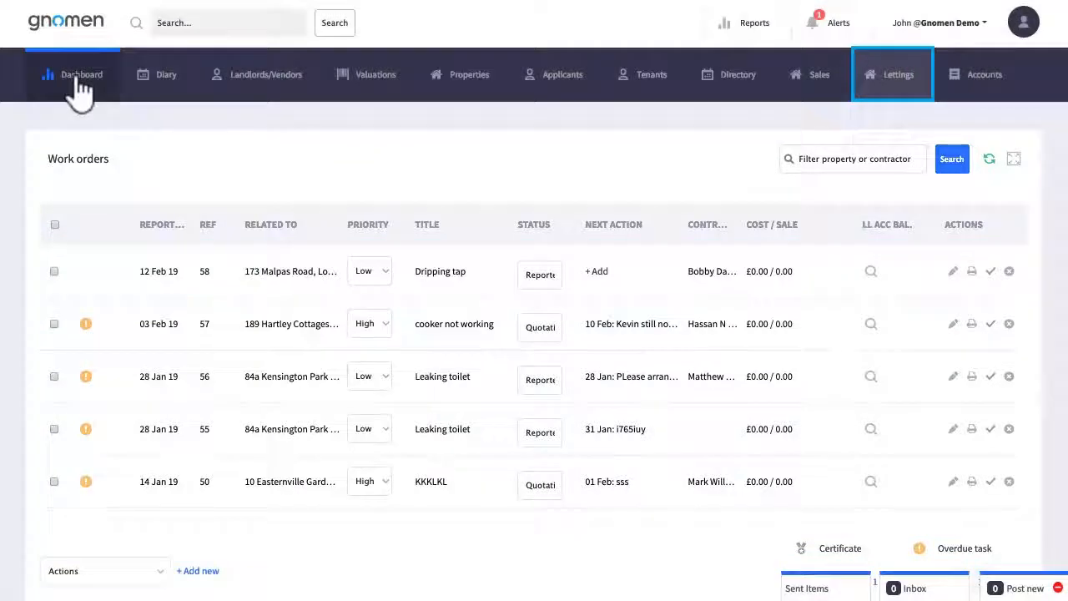
pyautogui.click(886, 90)
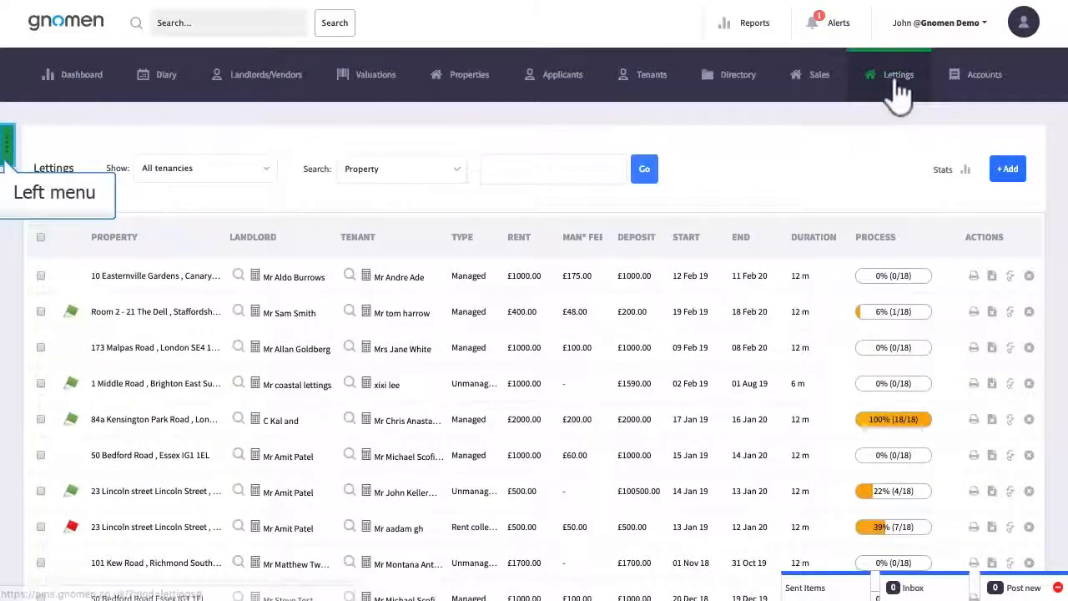
pyautogui.click(12, 144)
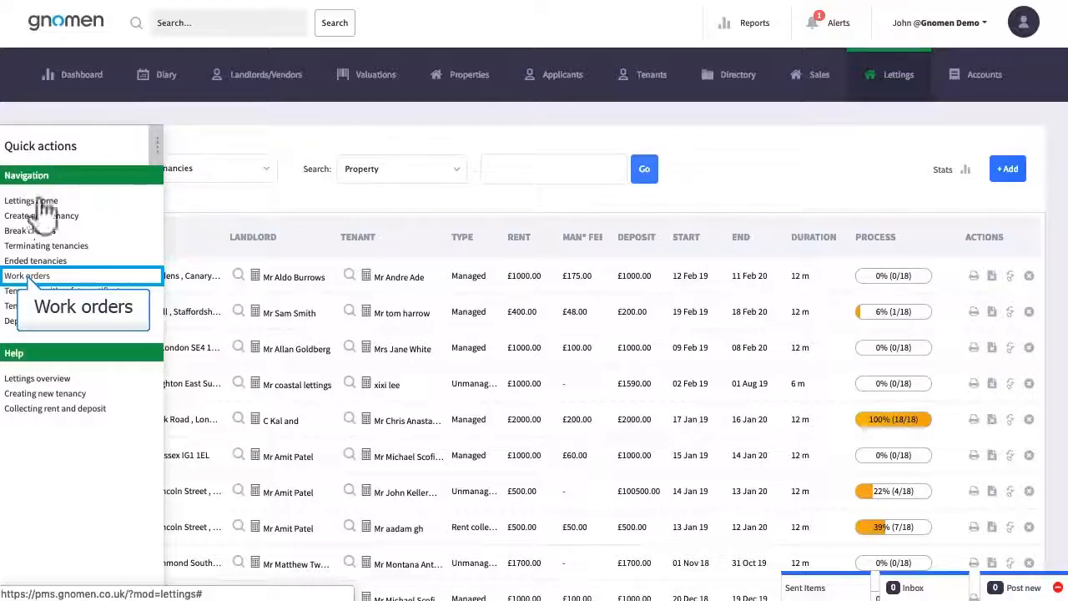
pyautogui.click(42, 276)
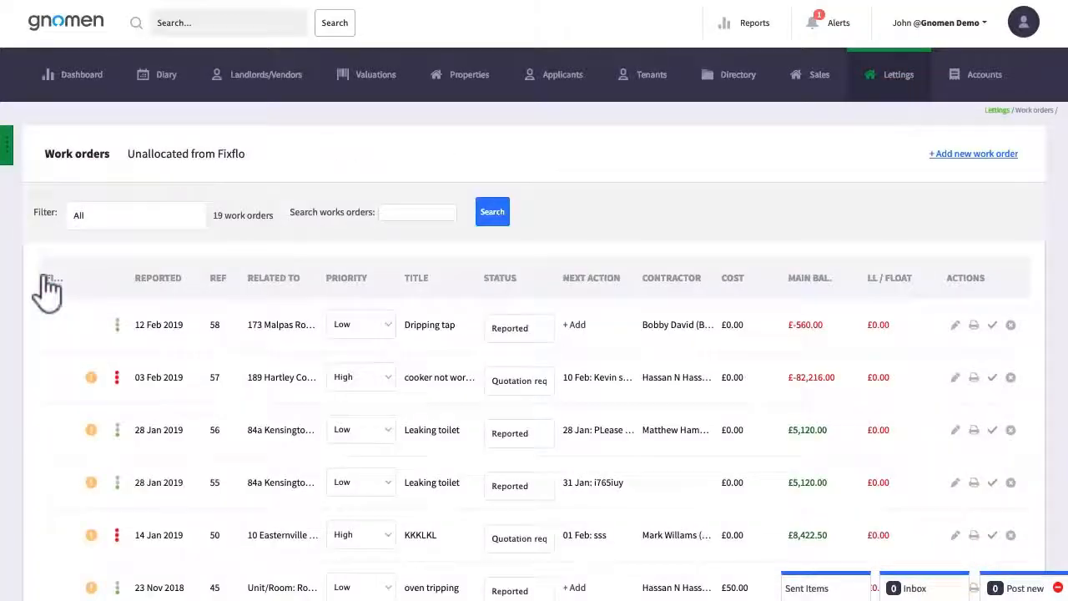
pyautogui.click(515, 329)
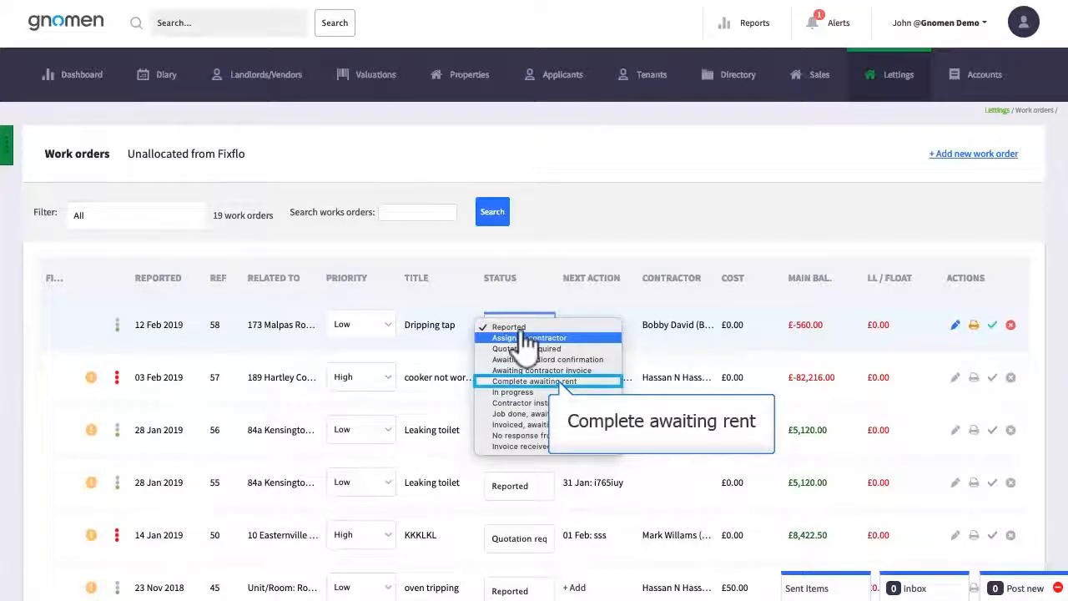
pyautogui.click(525, 381)
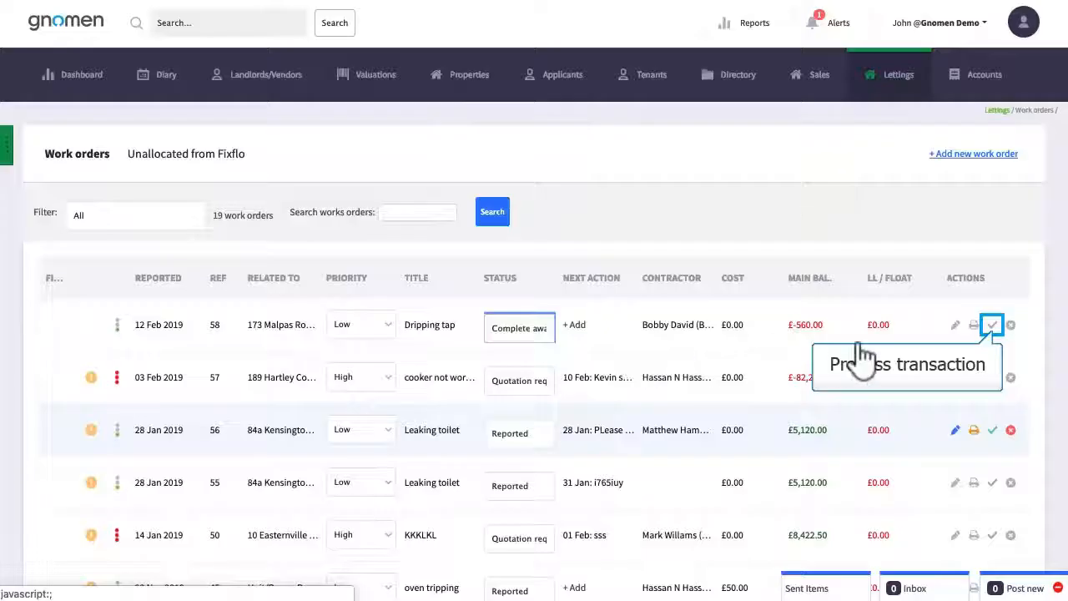
# Open the completion form for the Dripping tap work order and enter a cost of 1000 and a sale amount of 1200, both excluding VAT
pyautogui.click(992, 327)
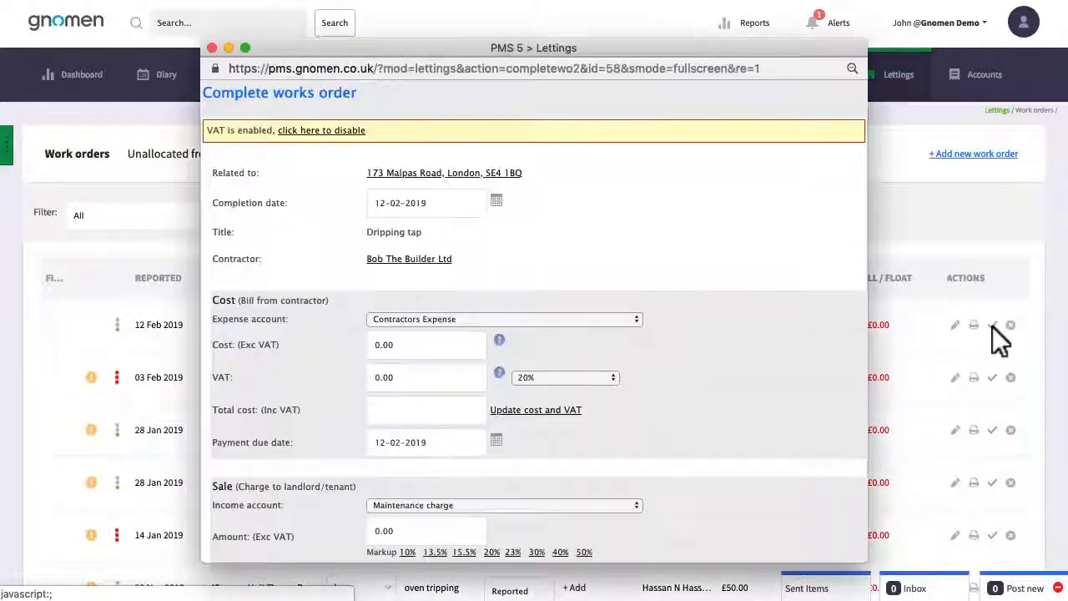
pyautogui.scroll(-5, 767, 384)
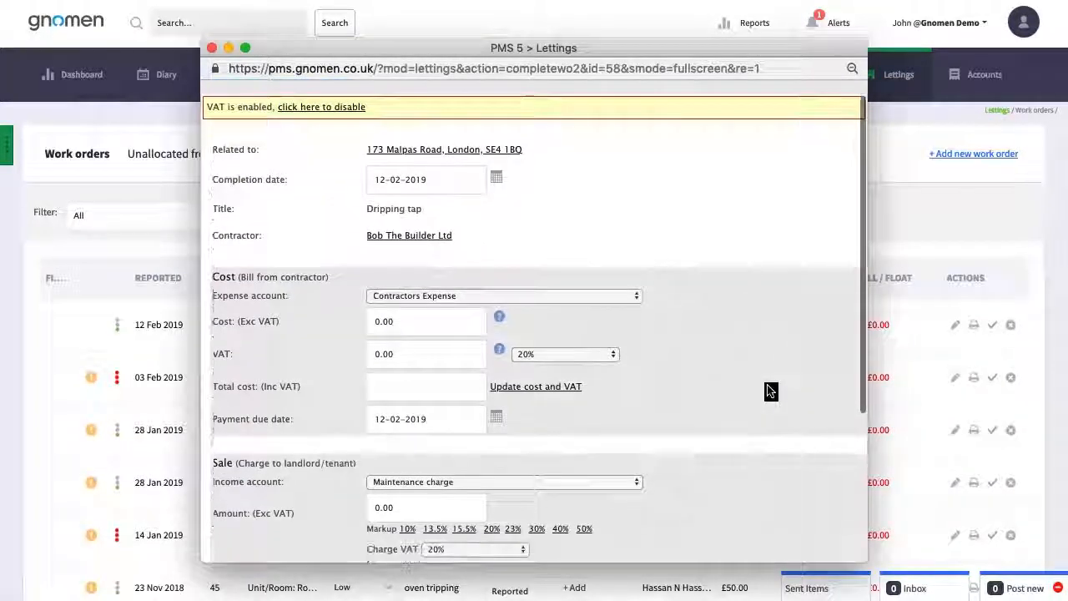
pyautogui.scroll(-2, 769, 390)
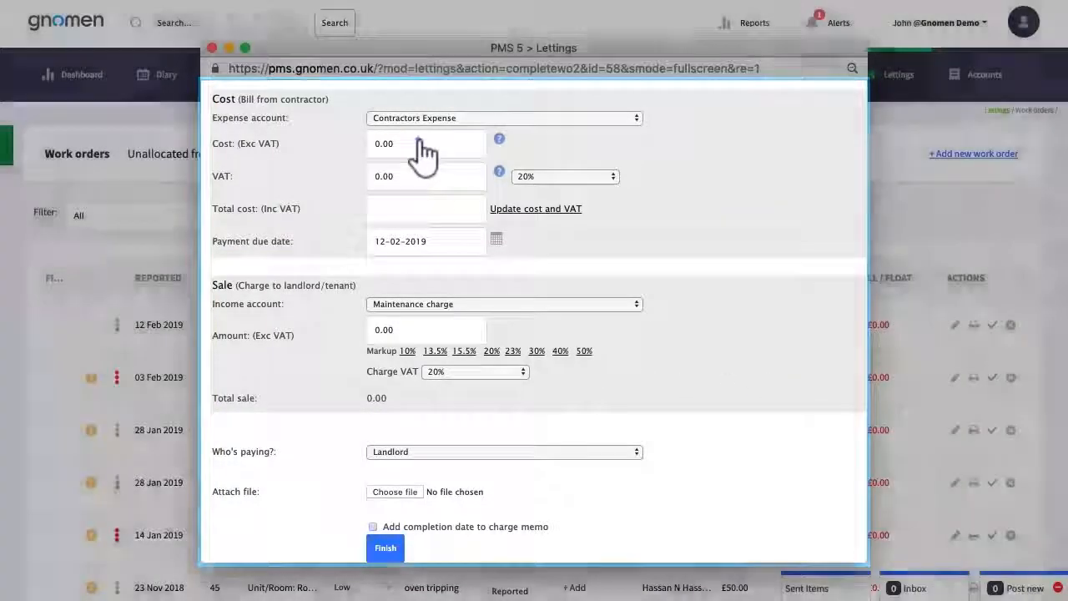
pyautogui.doubleClick(417, 143)
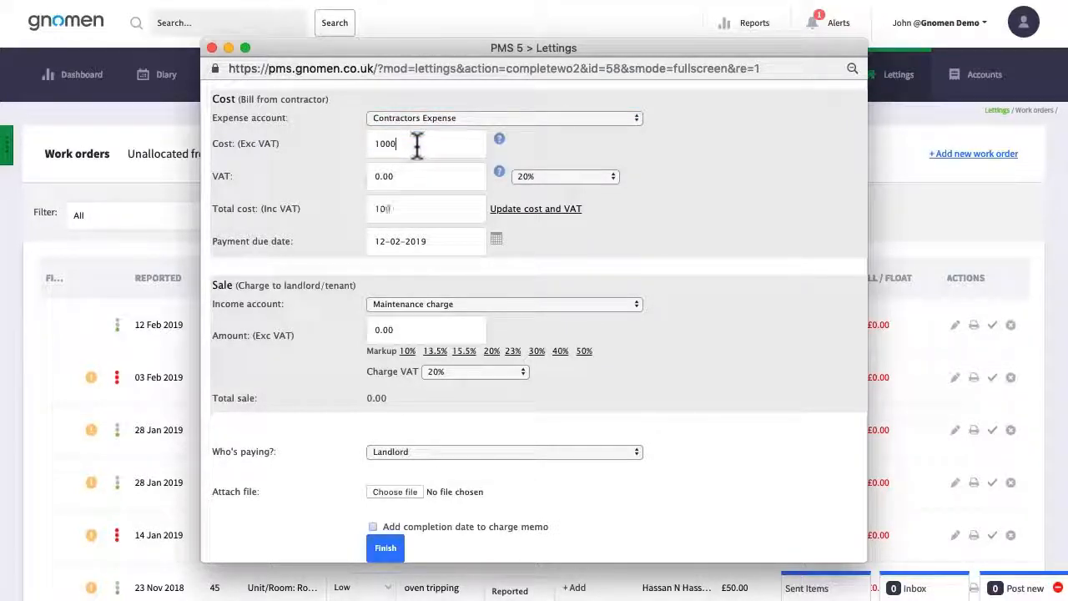
pyautogui.doubleClick(447, 329)
pyautogui.write('1')
pyautogui.write('0200')
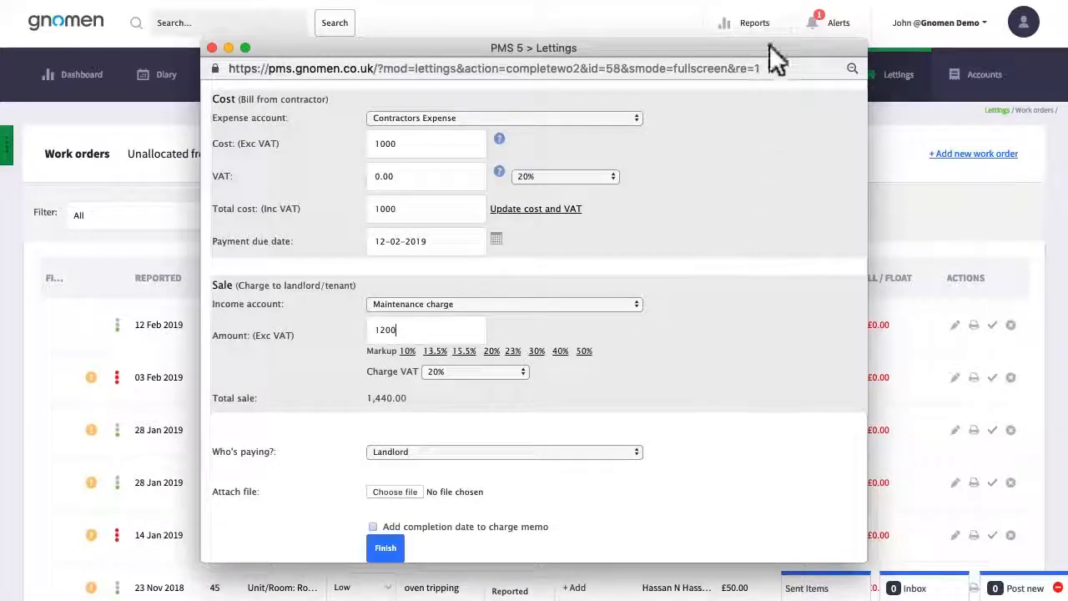
# View the Profit & Loss report in Accounts alongside the works order completion form, and close the form without finishing it
pyautogui.moveTo(767, 47); pyautogui.dragTo(872, 227)
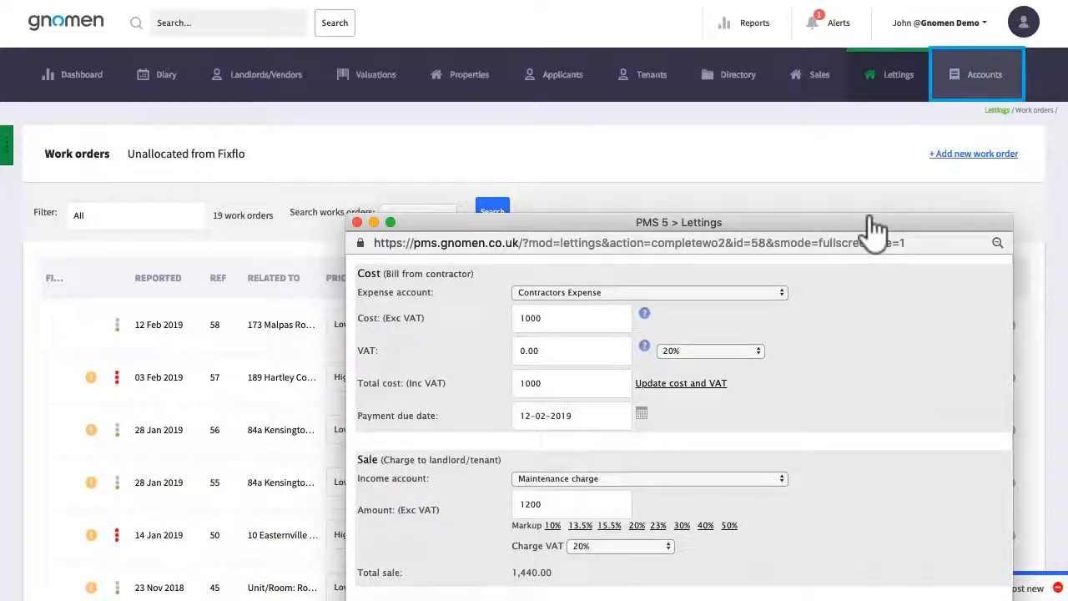
pyautogui.click(985, 91)
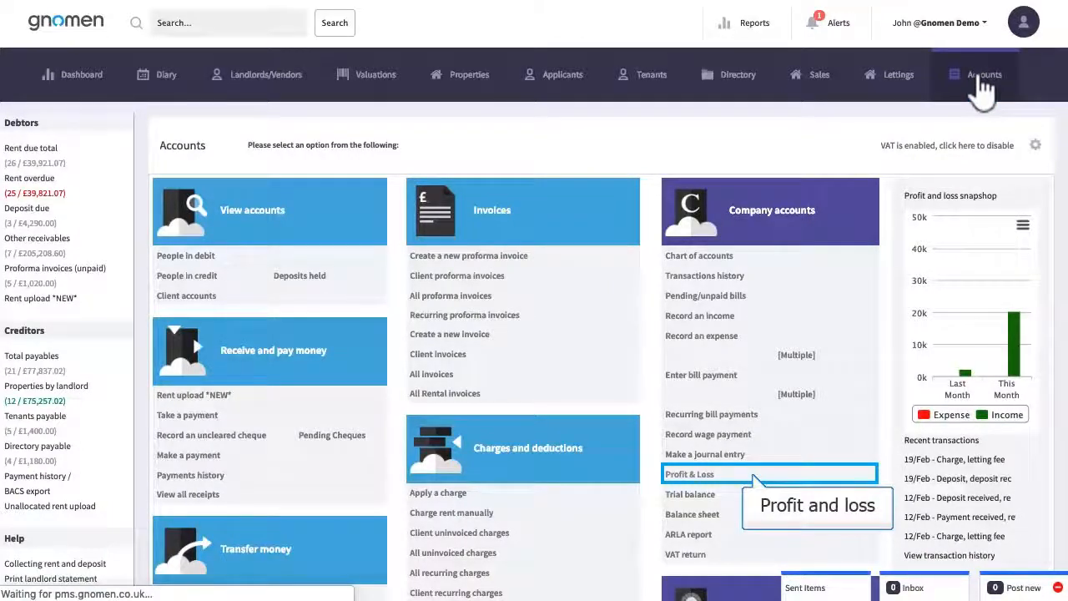
pyautogui.click(690, 474)
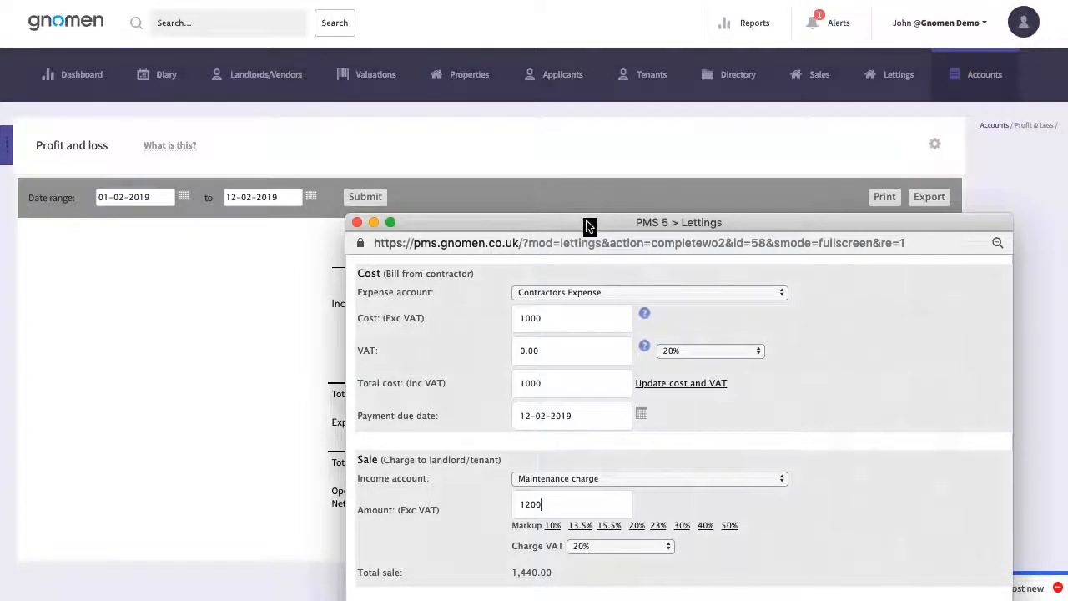
pyautogui.moveTo(589, 227); pyautogui.dragTo(459, 48)
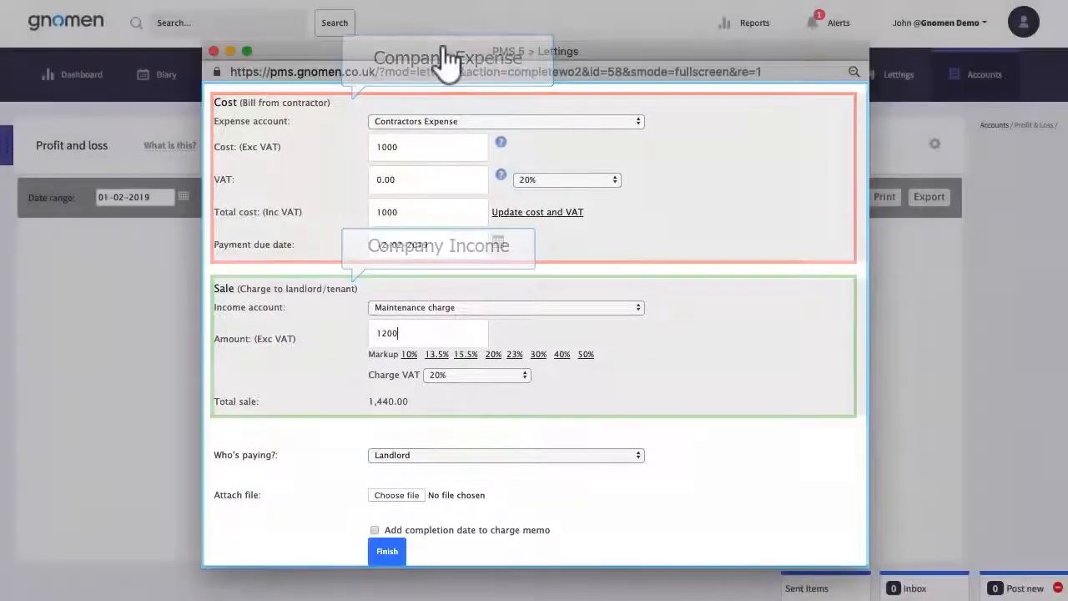
pyautogui.click(214, 53)
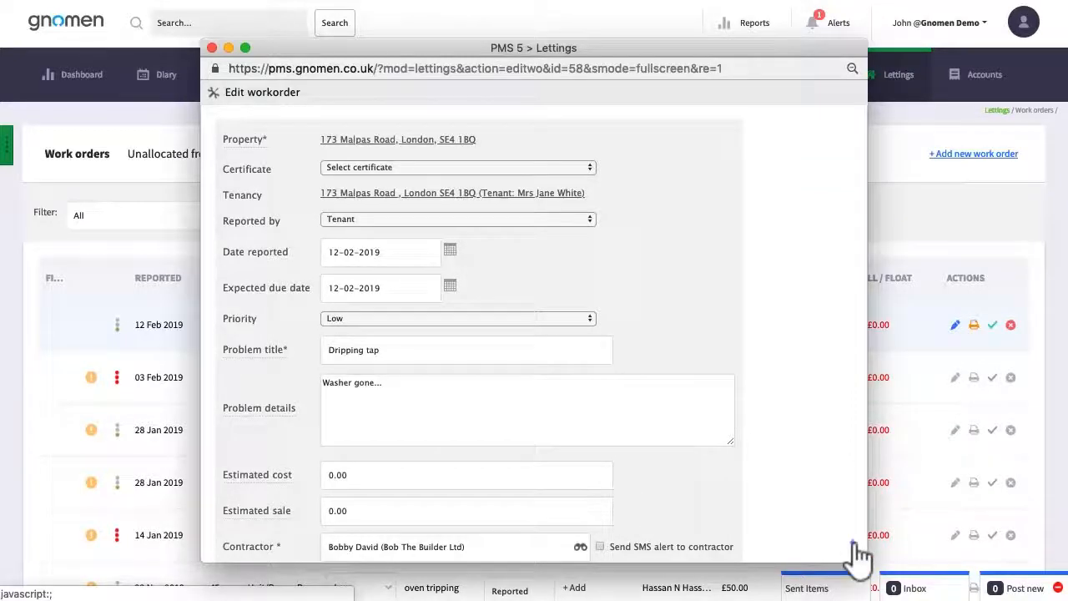
# Change the Dripping tap work order's payment method to METHOD 2, contractor invoice against the landlord or tenant's Main Account, and submit it
pyautogui.scroll(-5, 859, 555)
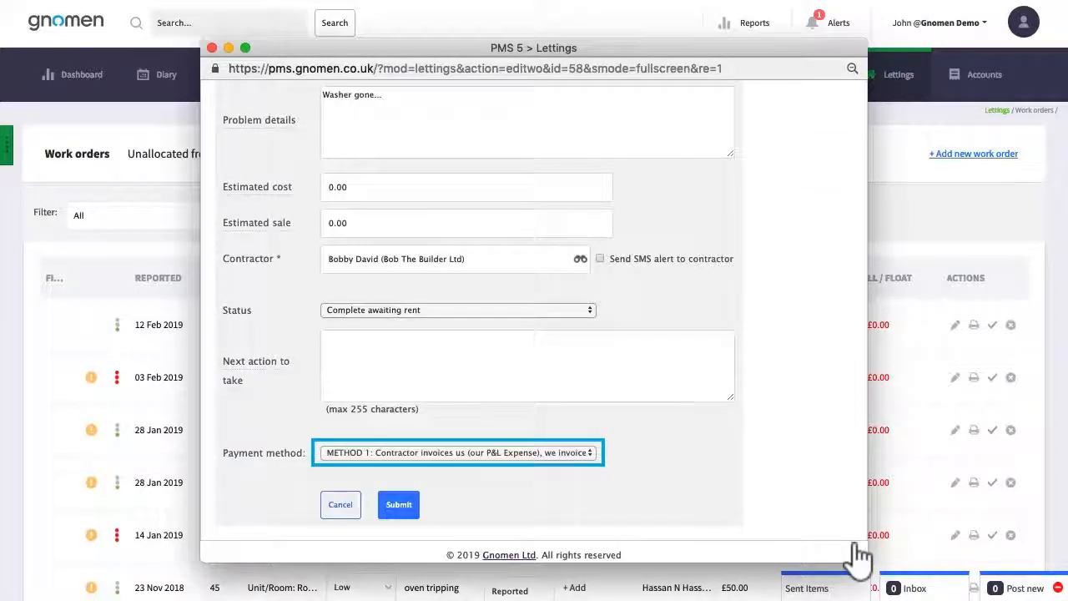
pyautogui.click(419, 457)
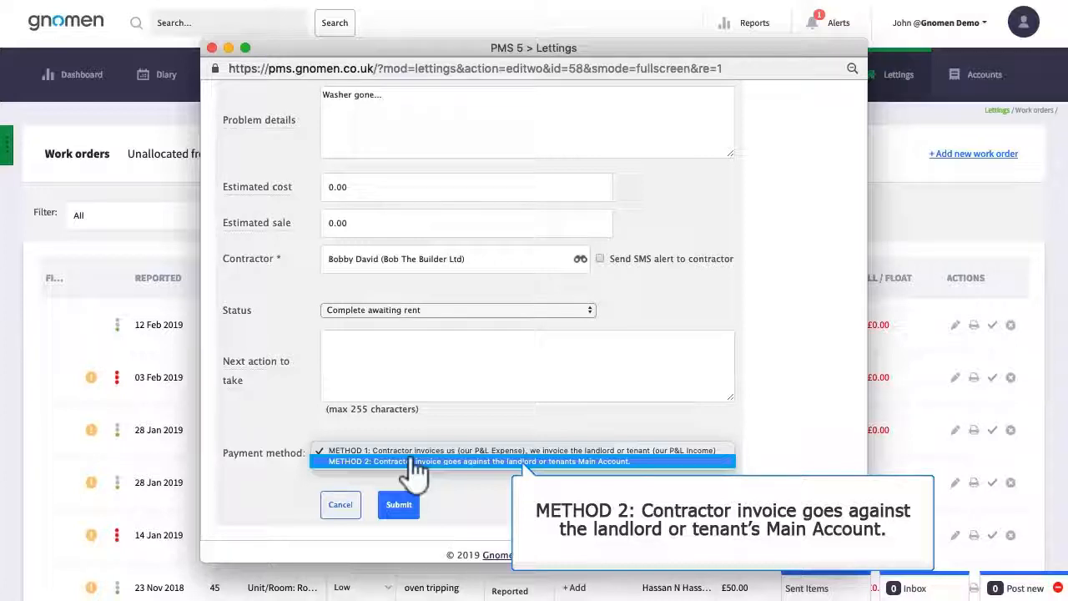
pyautogui.click(412, 462)
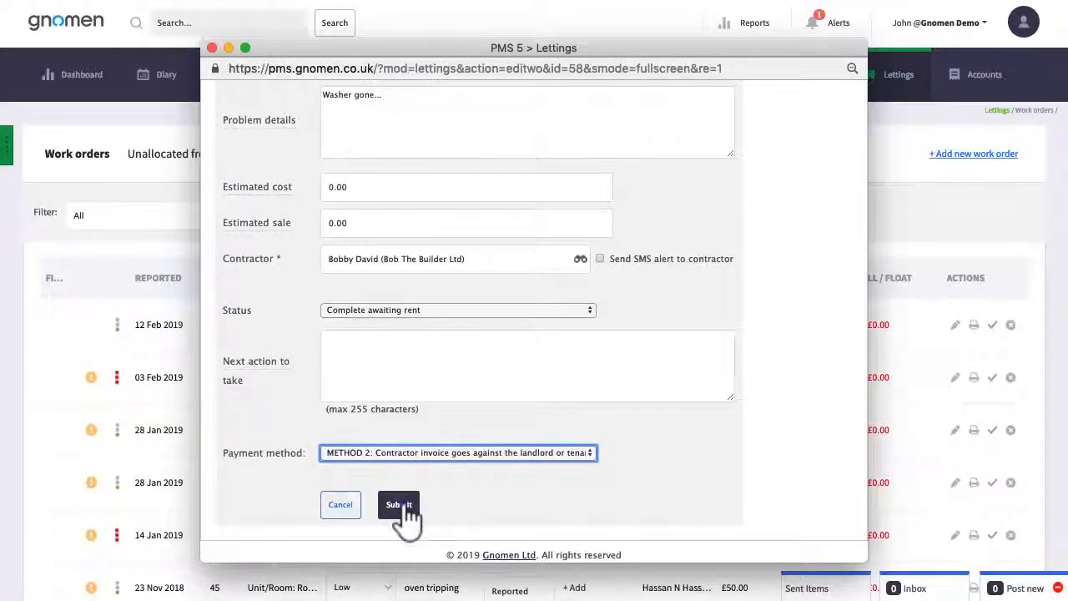
pyautogui.click(405, 506)
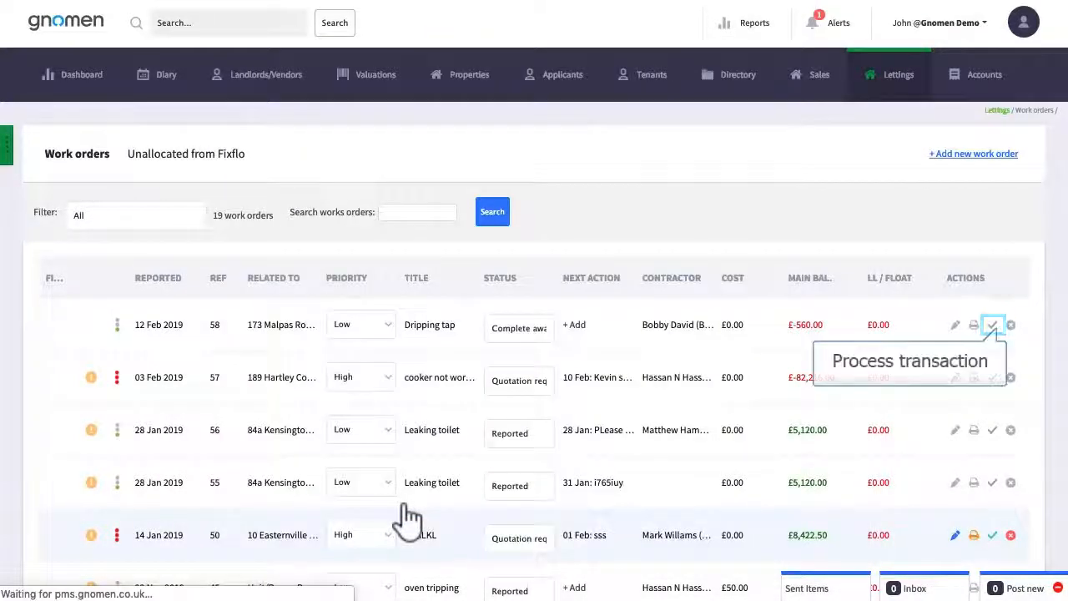
# Open the completion form for the Dripping tap work order and enter a total cost of 100 and a contractor commission deduction of 10
pyautogui.click(993, 326)
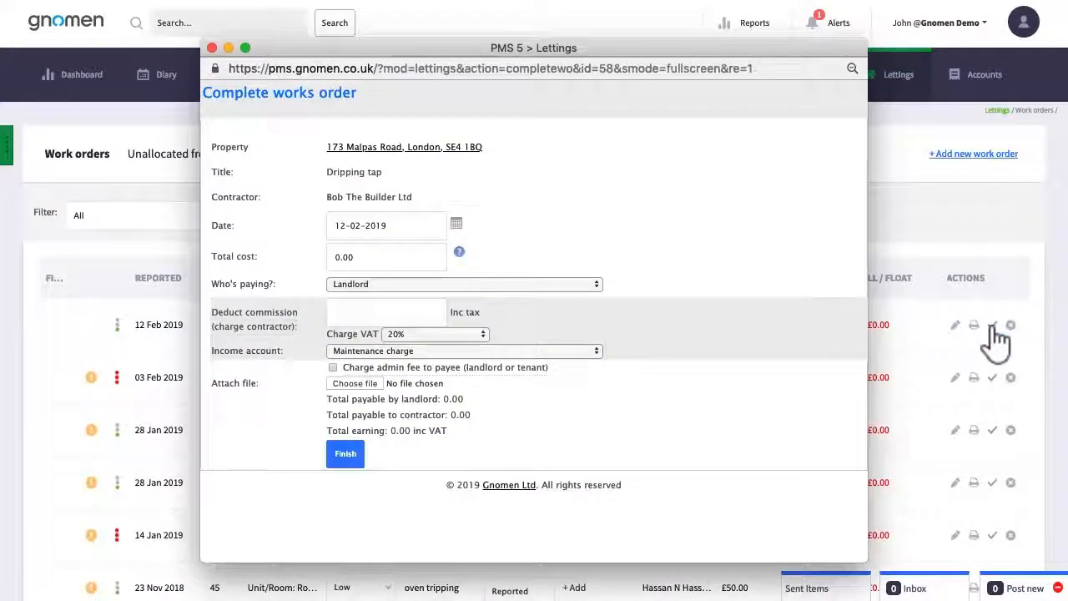
pyautogui.click(394, 257)
pyautogui.write('100')
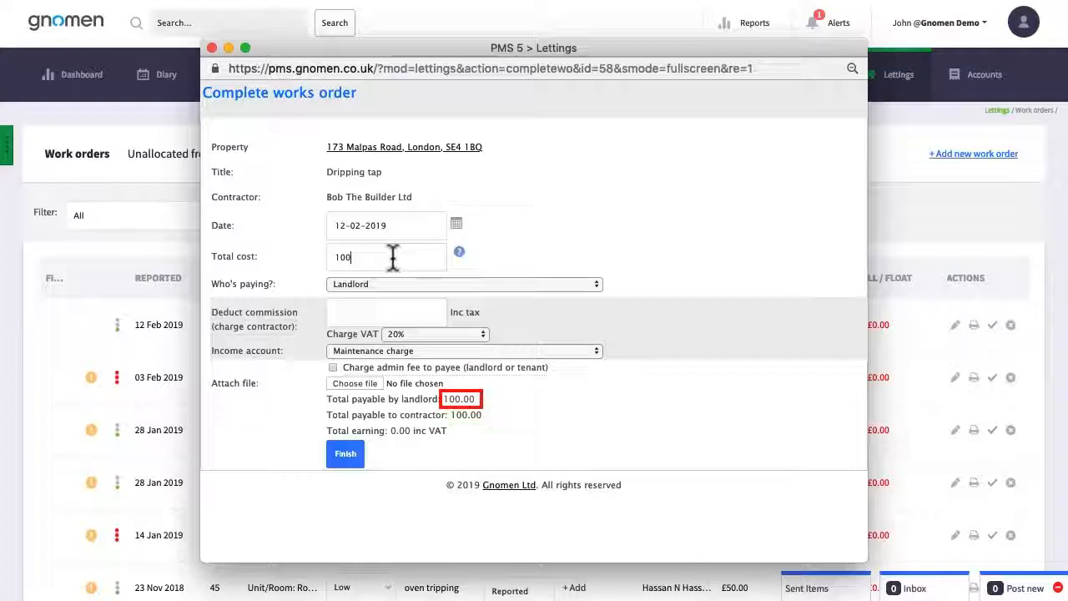
pyautogui.click(399, 313)
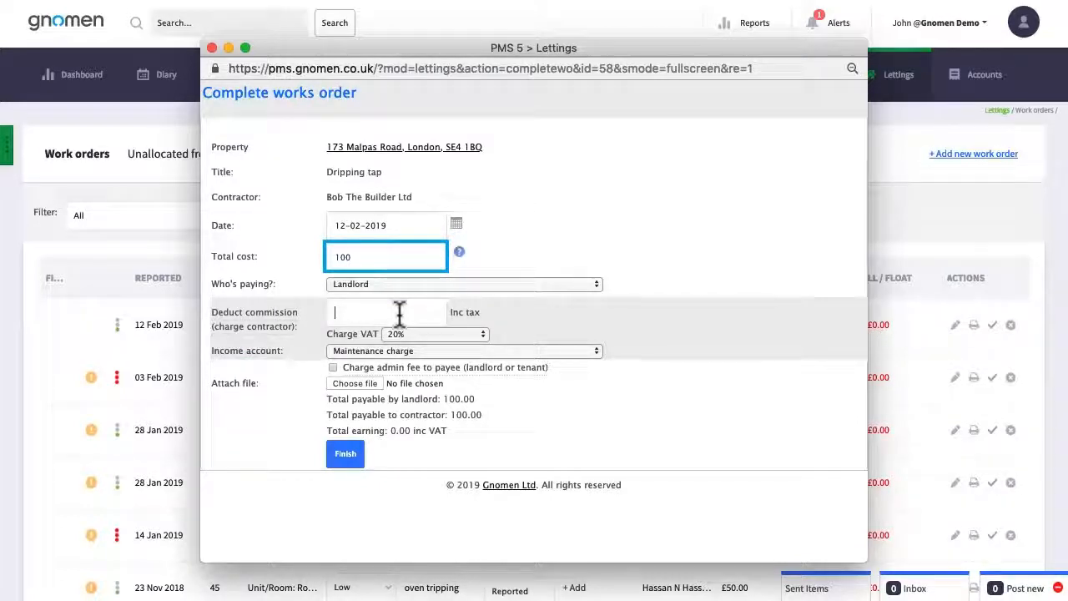
pyautogui.write('10')
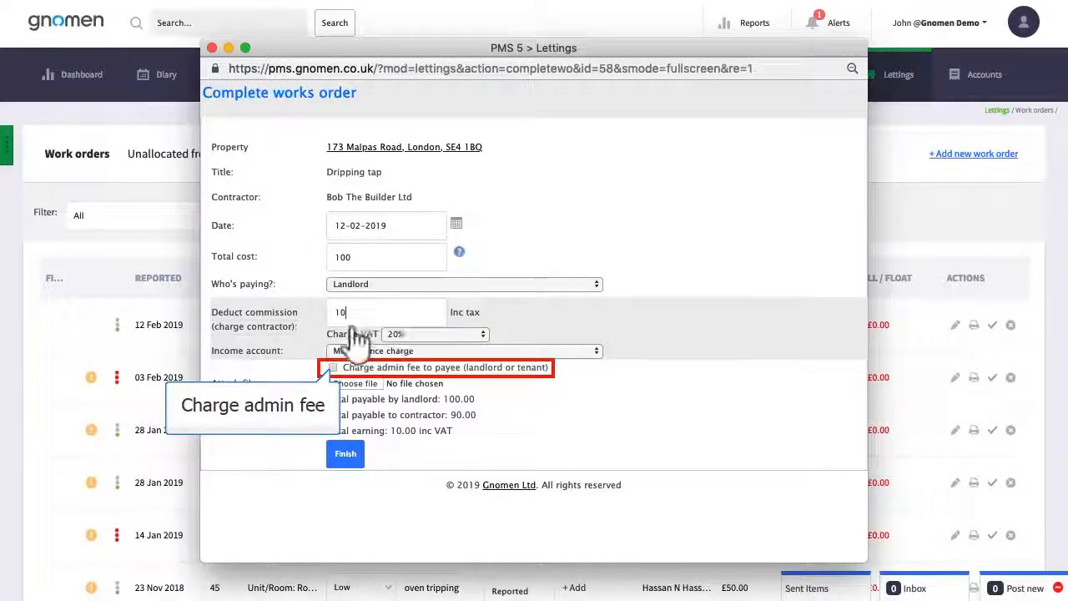
# Charge the payee an admin fee with a 10% markup and assign it to the Maintenance charge income account
pyautogui.click(333, 367)
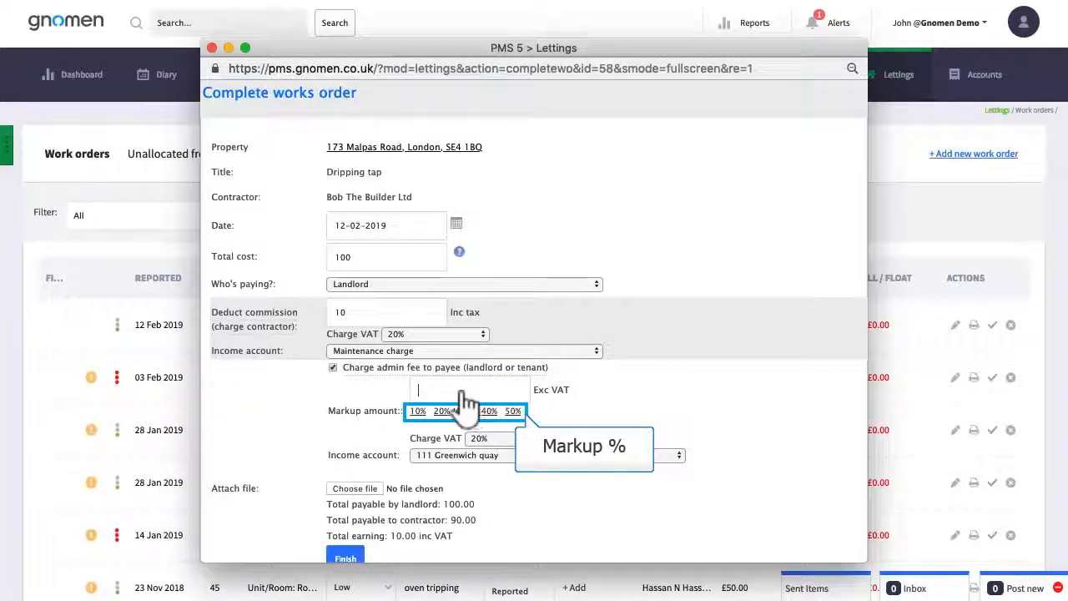
pyautogui.click(417, 410)
pyautogui.scroll(-1, 727, 410)
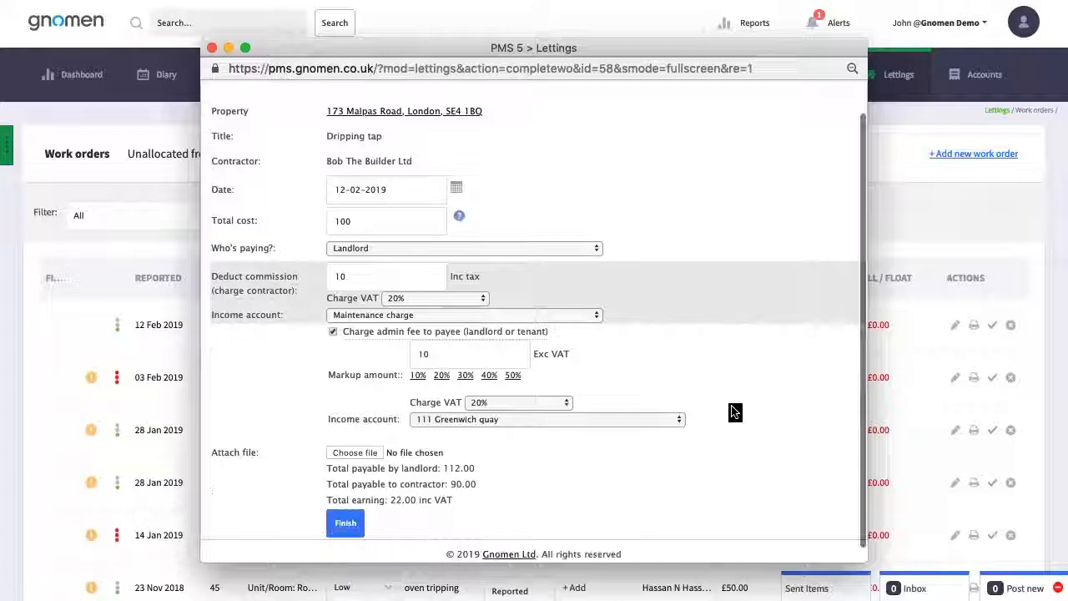
pyautogui.click(585, 420)
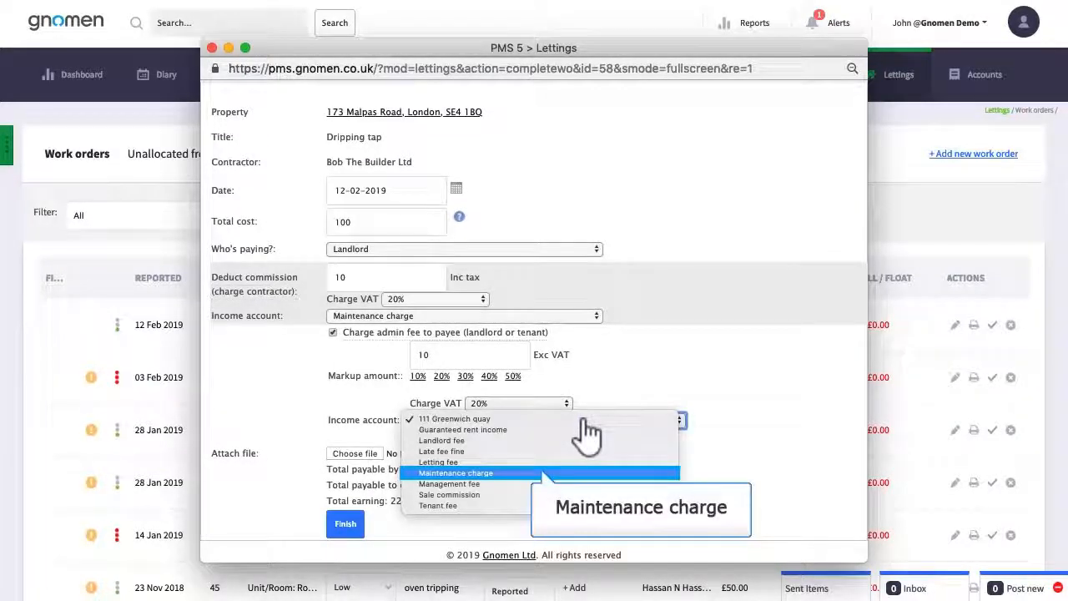
pyautogui.click(544, 473)
# Check the total earning, then finish the works order completion and confirm it
pyautogui.moveTo(453, 501); pyautogui.dragTo(324, 506)
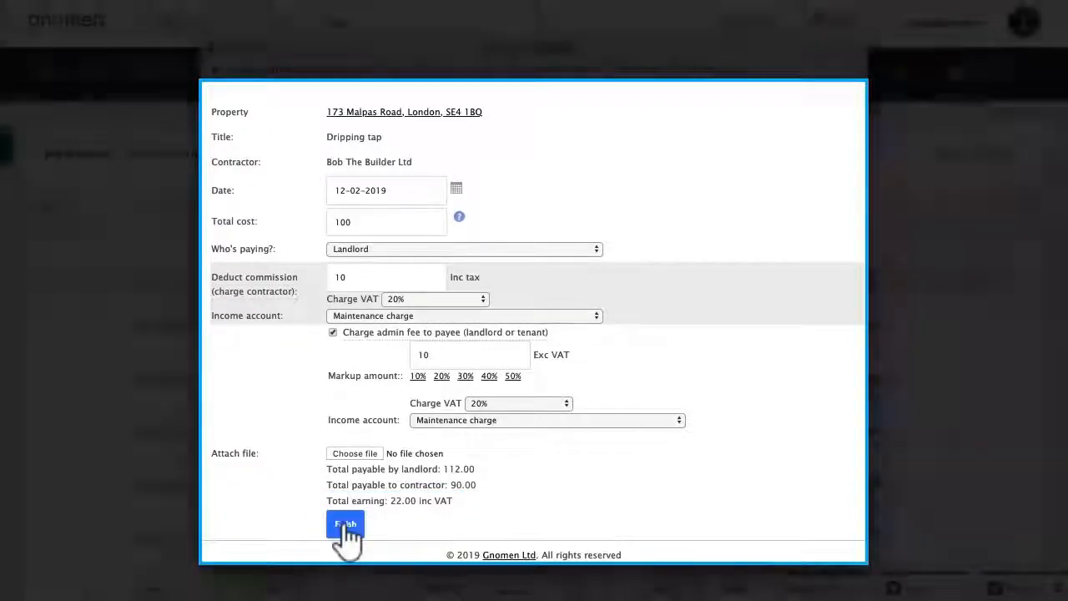
pyautogui.click(345, 525)
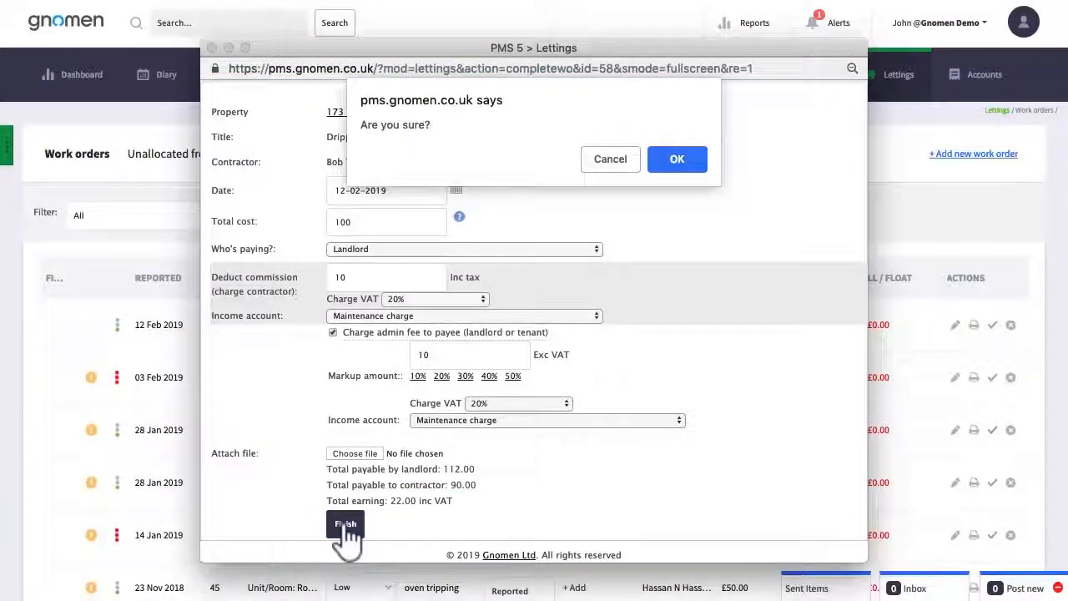
pyautogui.click(677, 161)
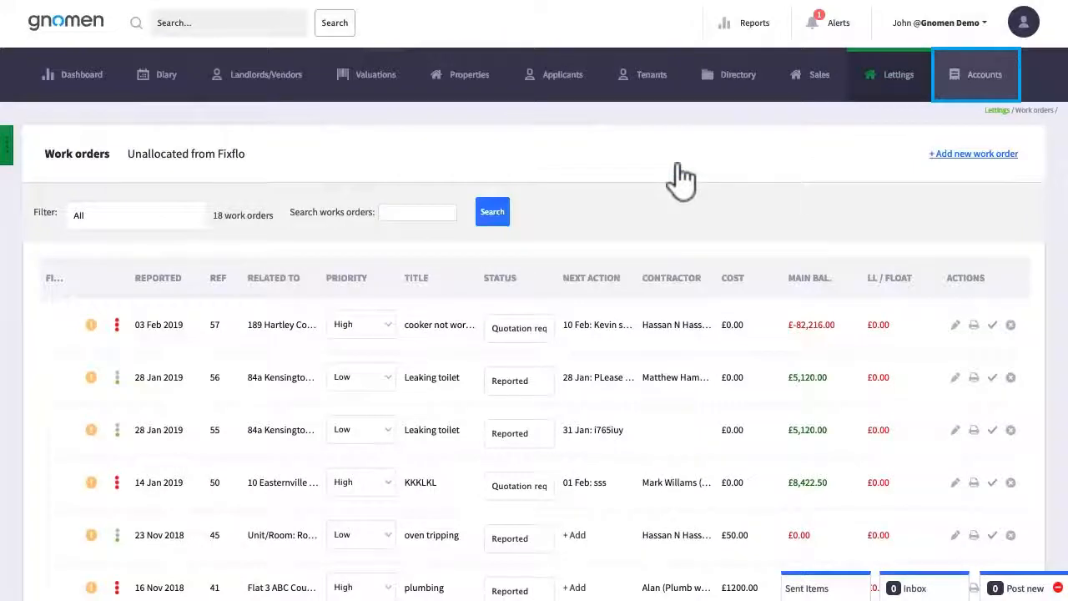
# View the Profit & Loss report in Accounts and open the transactions behind its Maintenance charge income
pyautogui.click(982, 92)
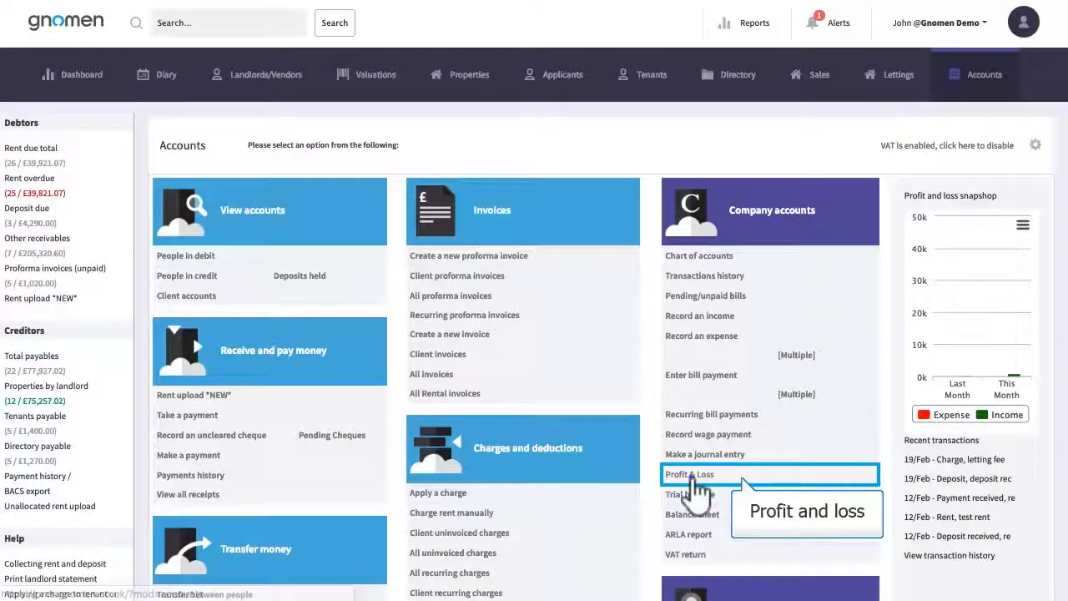
pyautogui.click(761, 475)
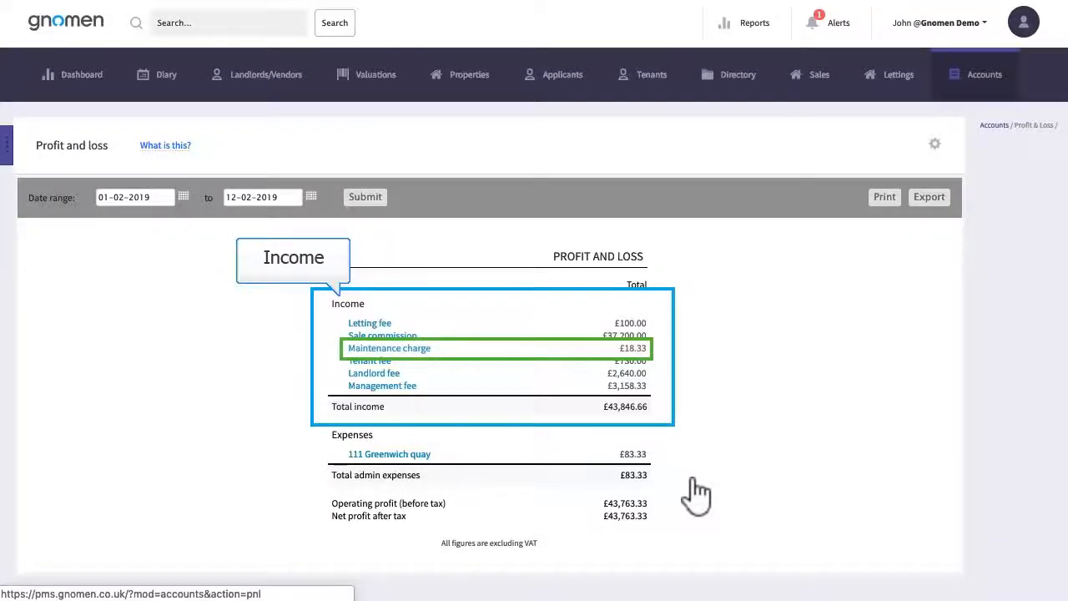
pyautogui.click(386, 349)
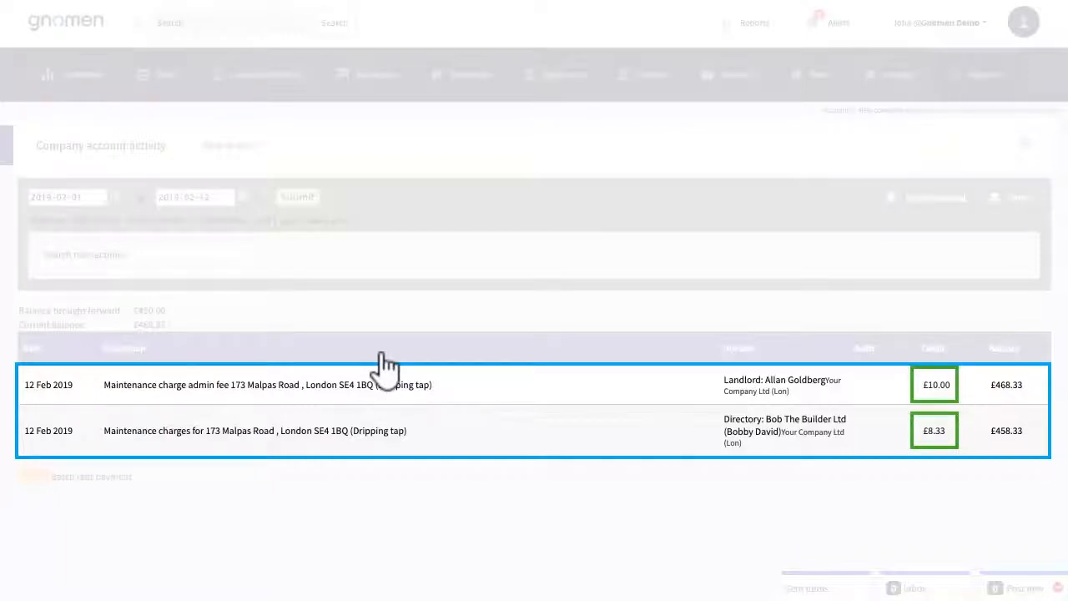
# Open the Lettings general configuration in the Control panel and examine the options for the Works order completion method
pyautogui.click(958, 27)
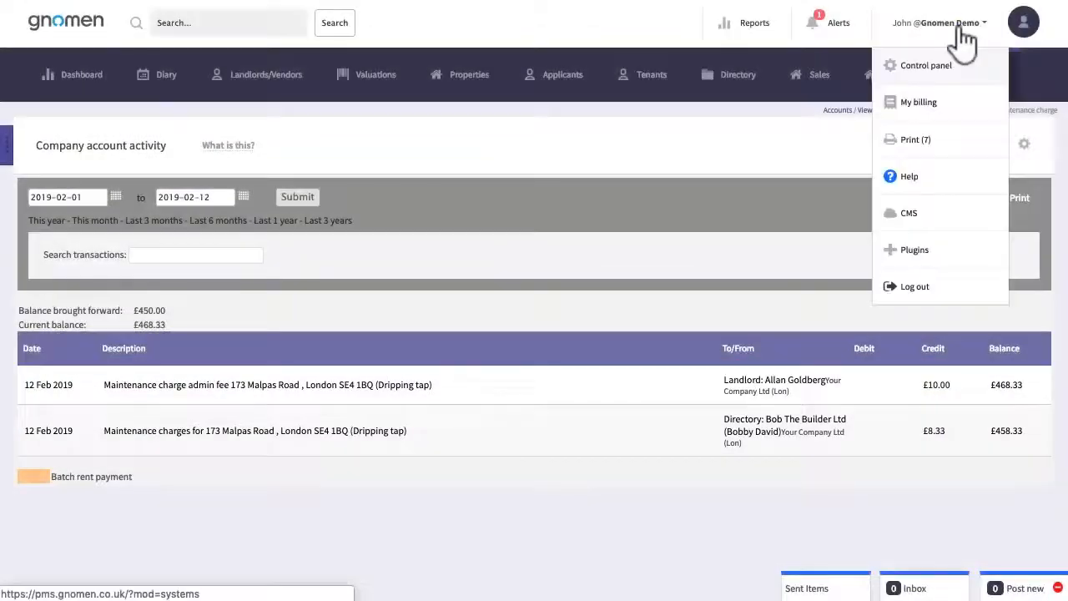
pyautogui.click(930, 76)
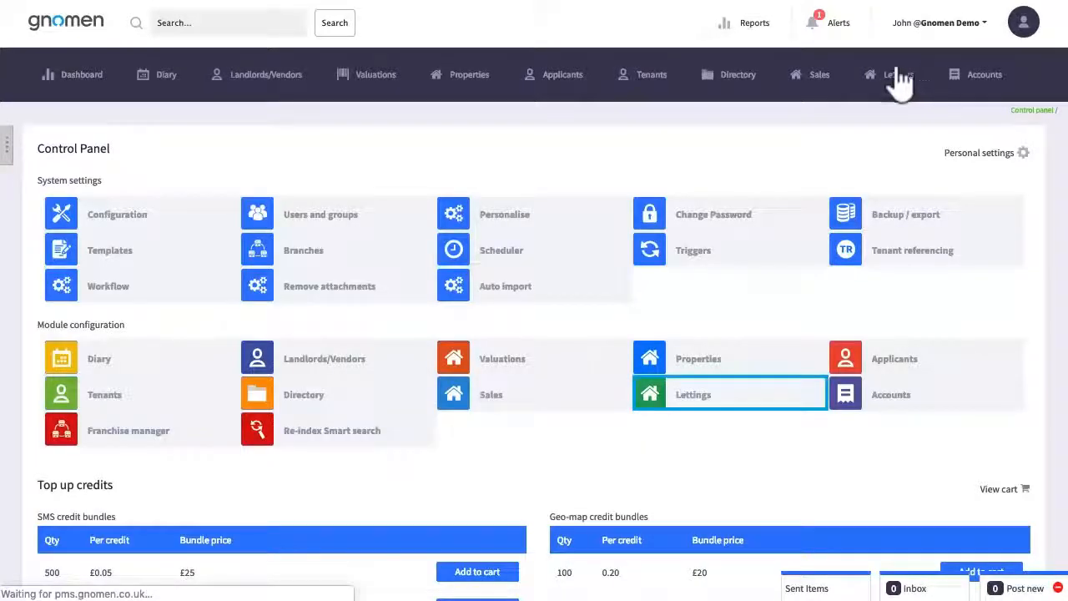
pyautogui.click(697, 409)
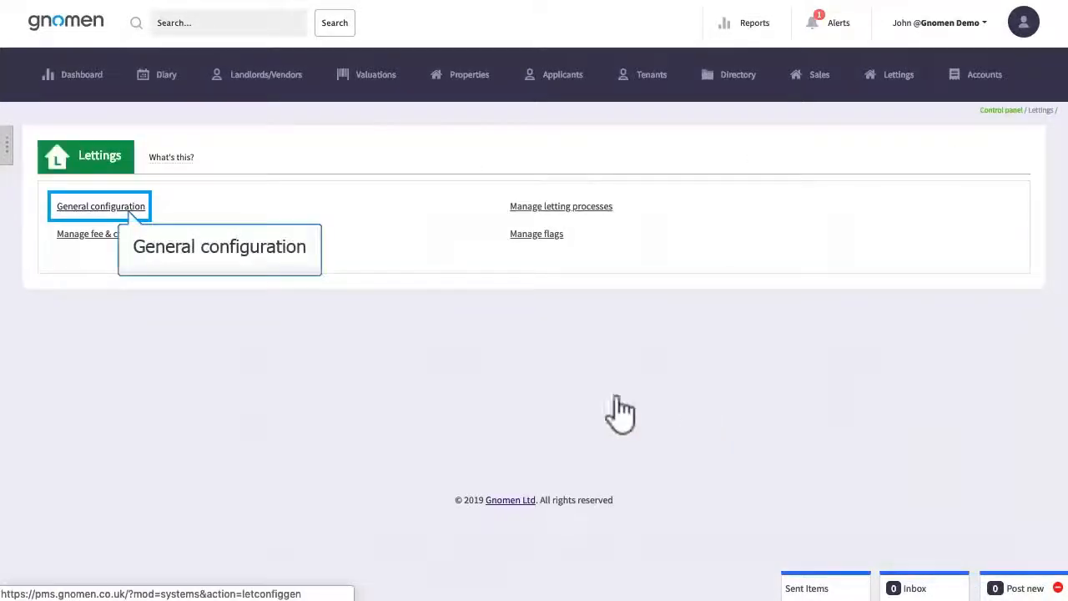
pyautogui.click(98, 209)
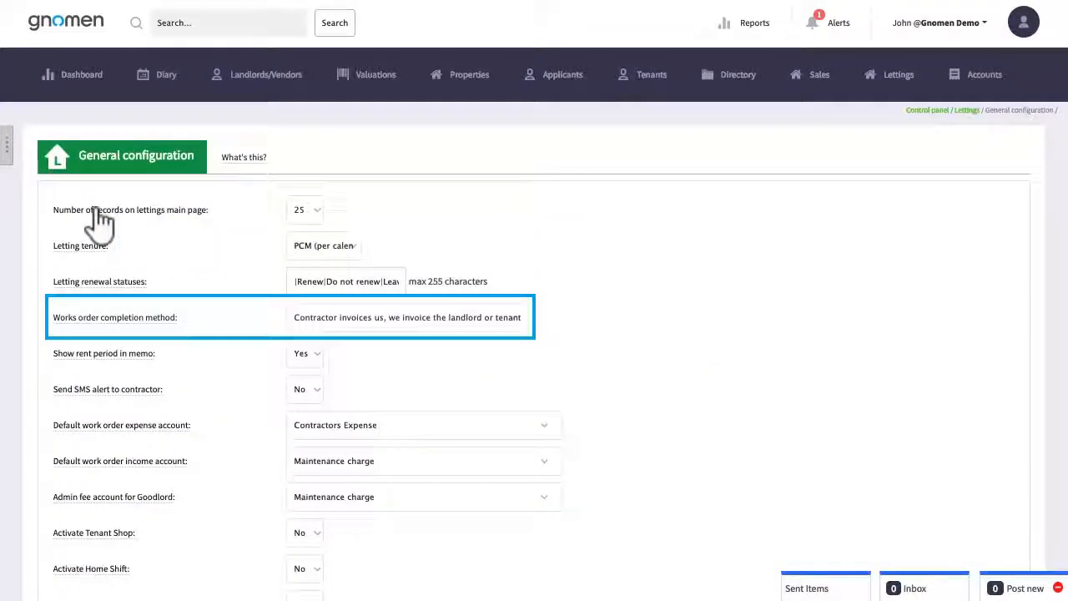
pyautogui.click(344, 327)
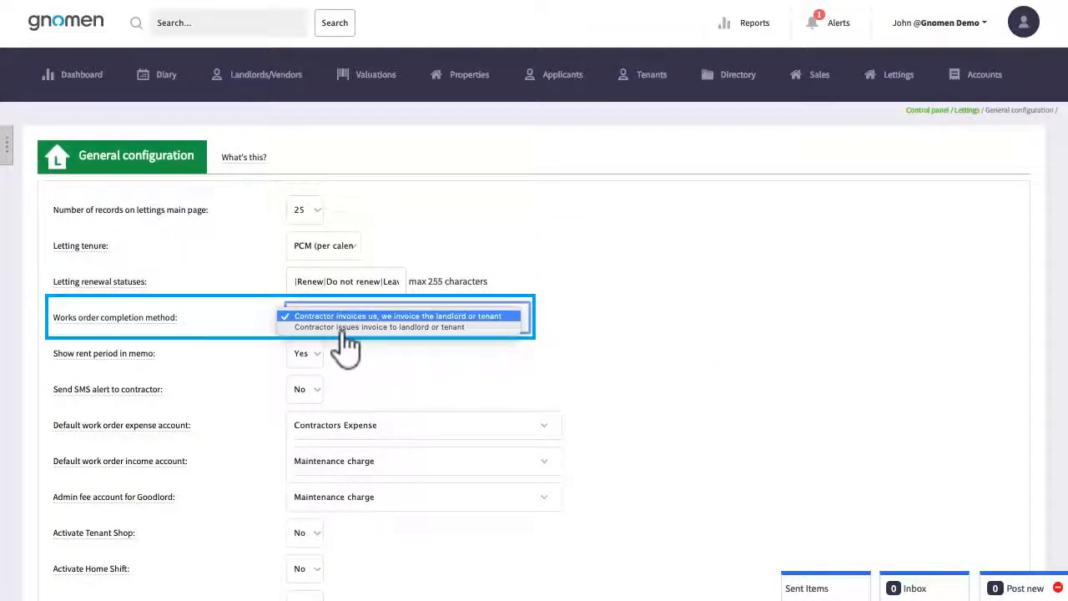
pyautogui.click(347, 346)
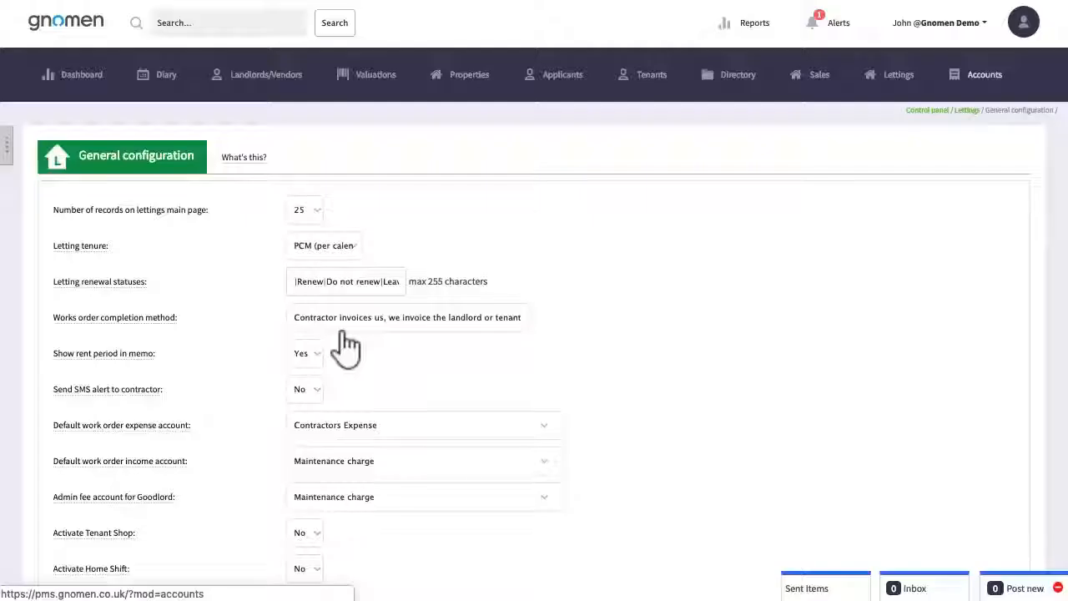
# In Accounts' directory payables, select Bob The Builder Ltd, mark the Dripping tap amount due for payment, and pay it
pyautogui.click(978, 89)
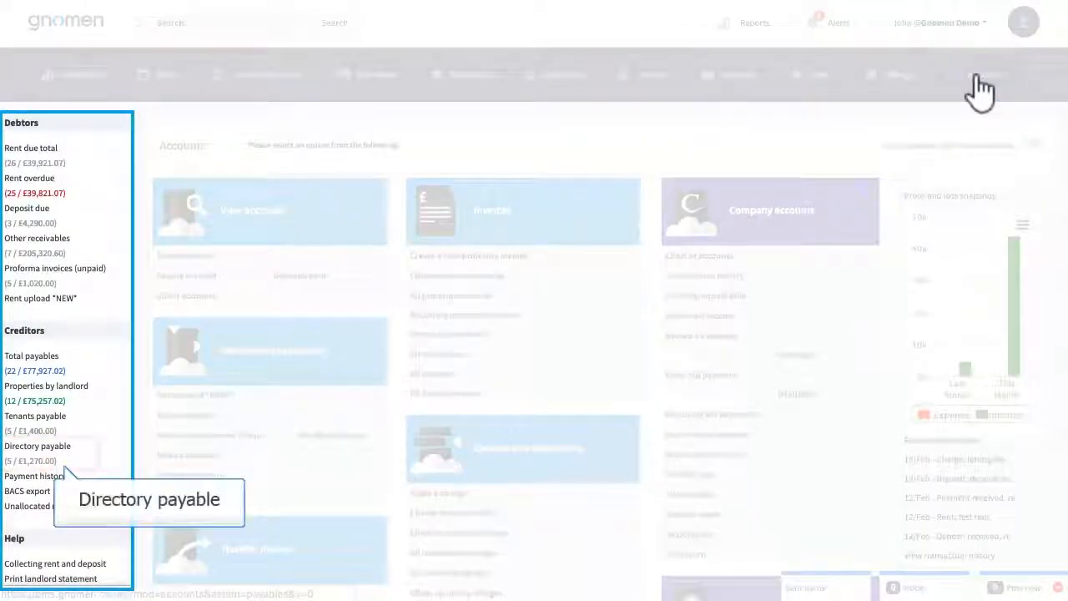
pyautogui.click(38, 459)
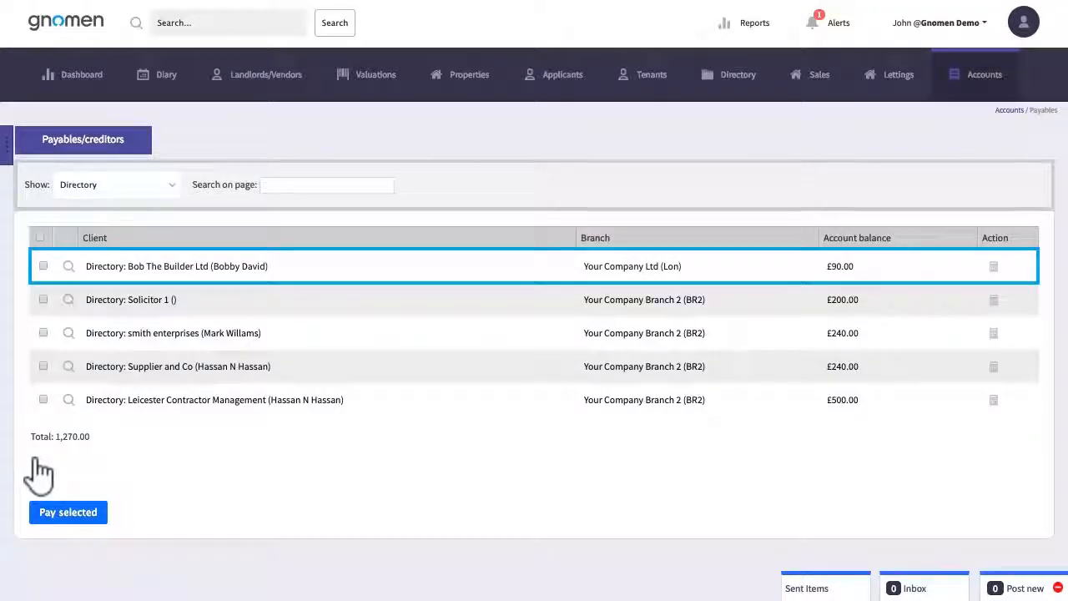
pyautogui.click(44, 266)
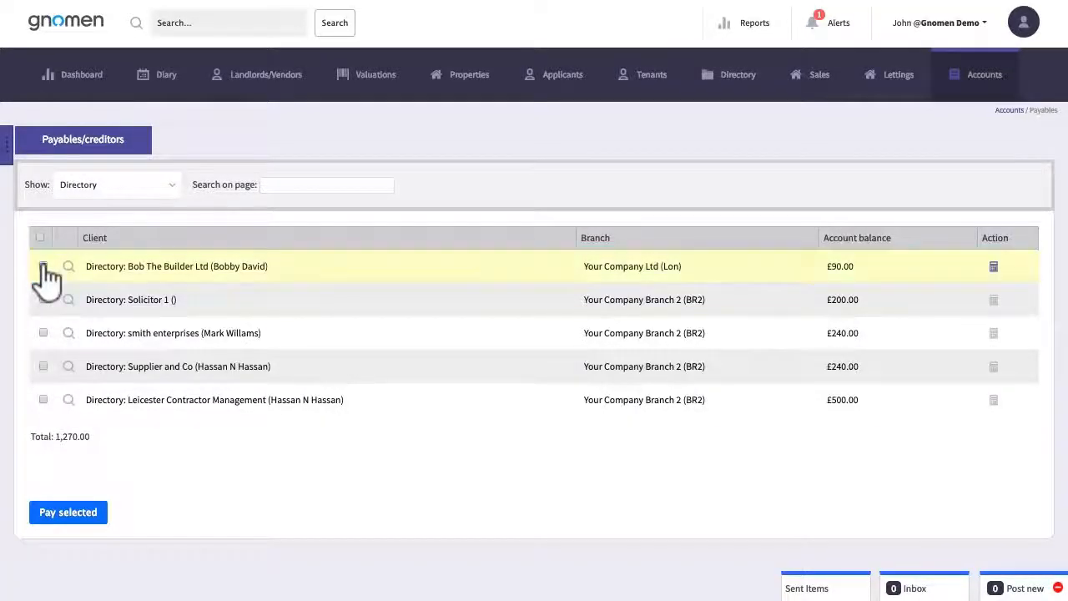
pyautogui.click(71, 513)
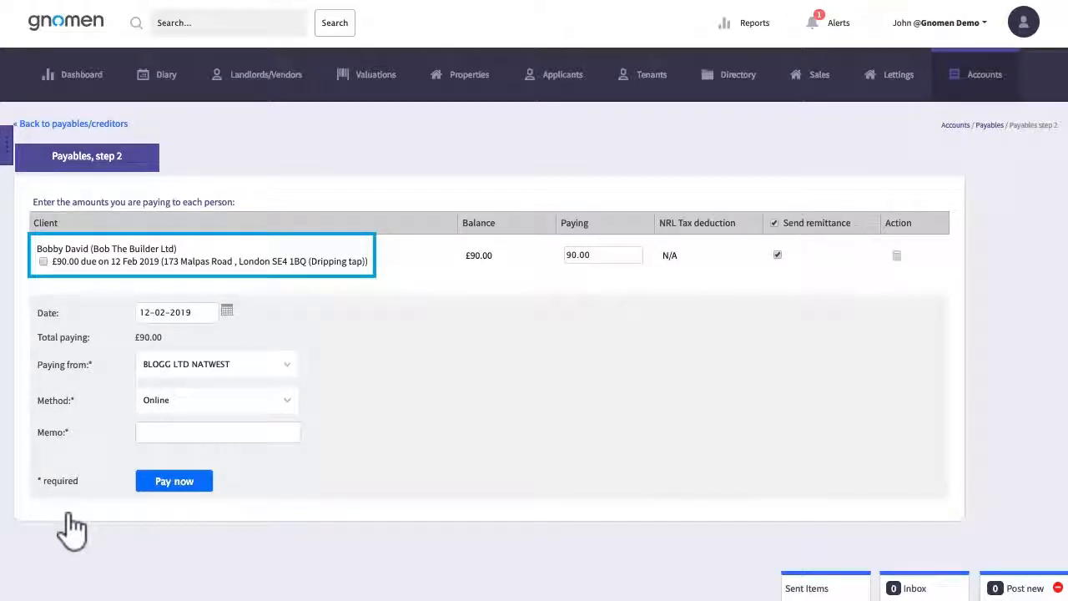
pyautogui.click(43, 261)
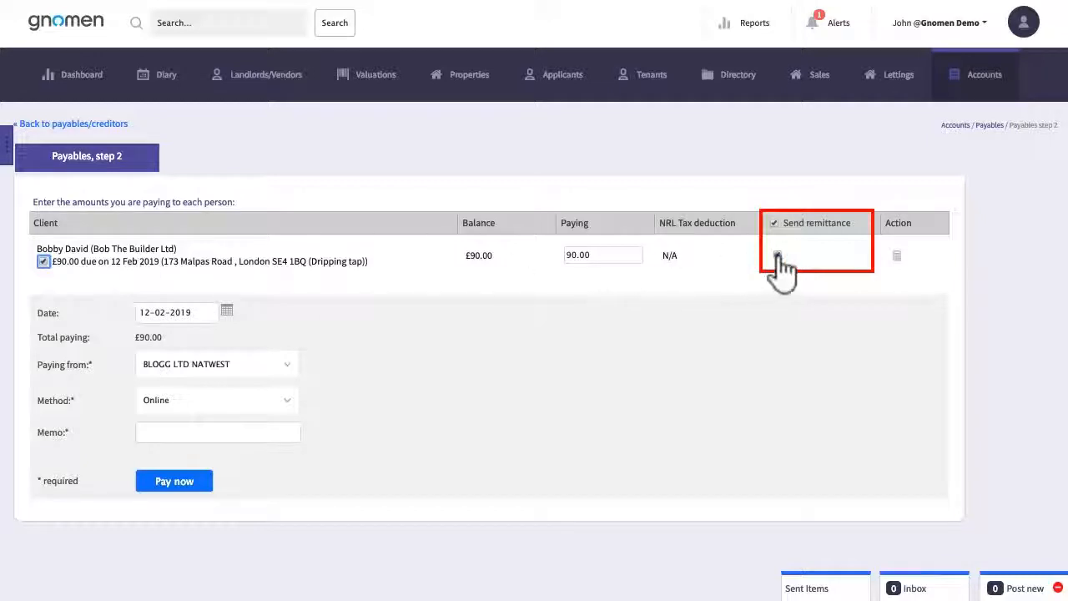
pyautogui.click(178, 483)
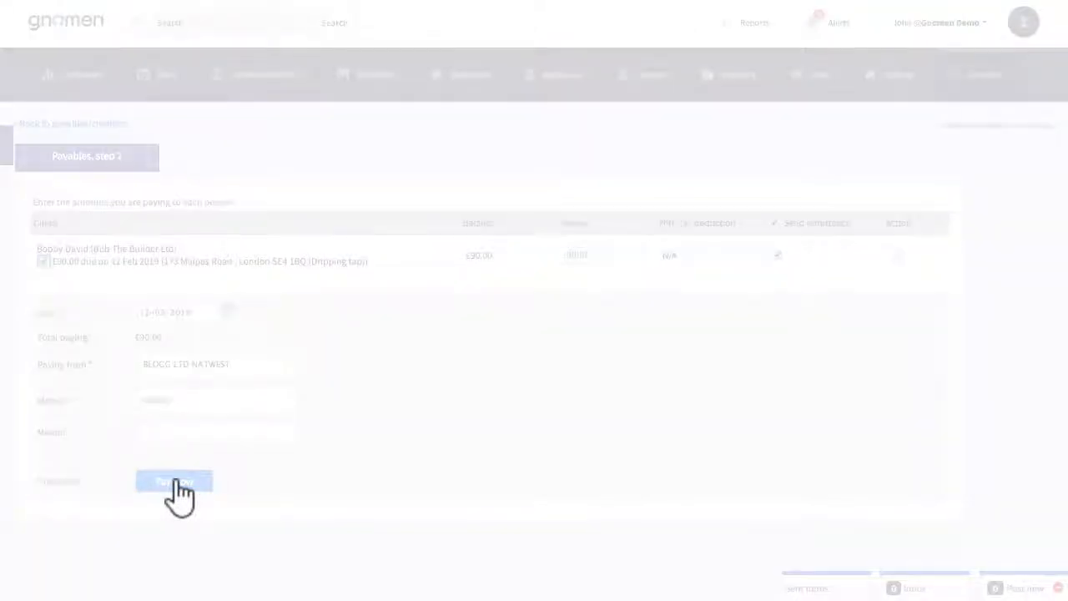